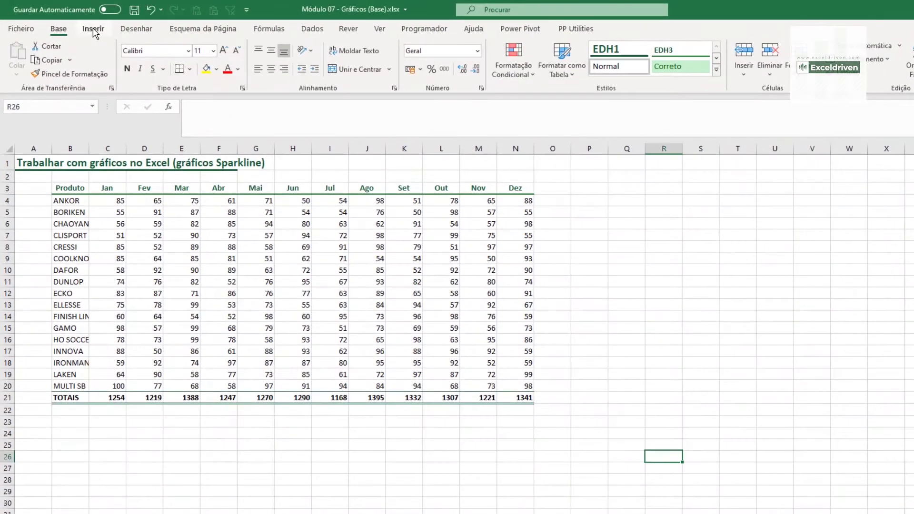
- Enter the headers Linhas, Colunas and G/P in cells P3, Q3 and R3
left_click(94, 31)
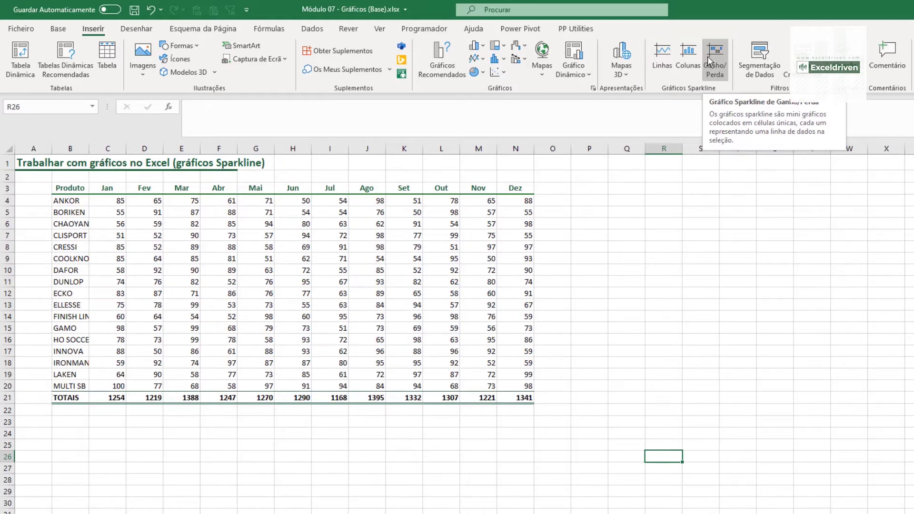
left_click(601, 190)
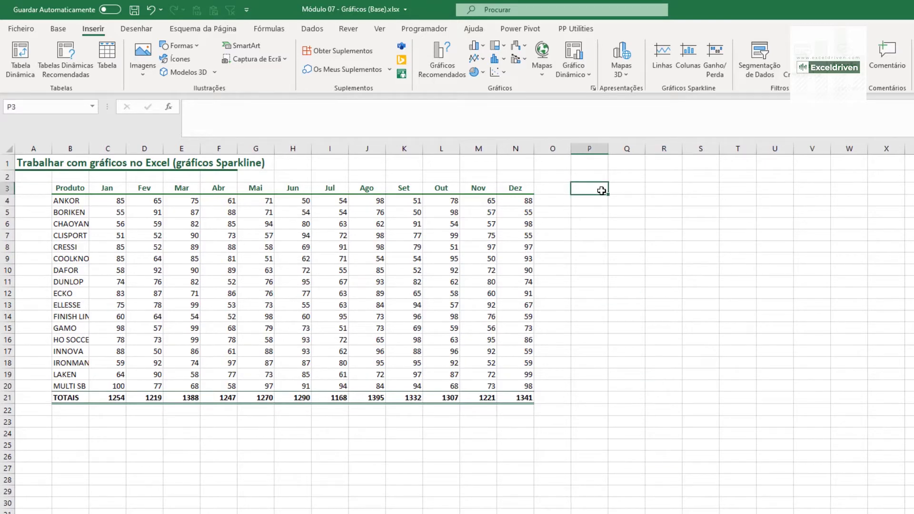
type("Linhas")
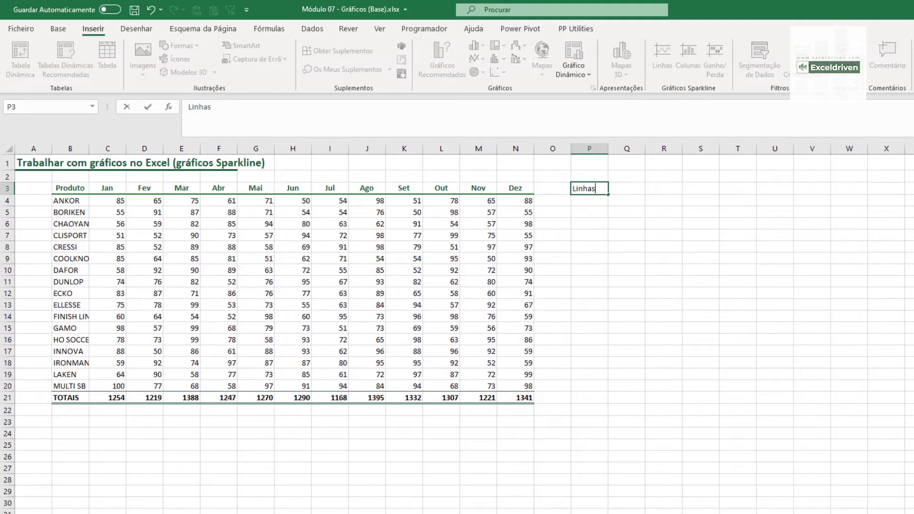
key("ctrl+Return")
left_click(627, 188)
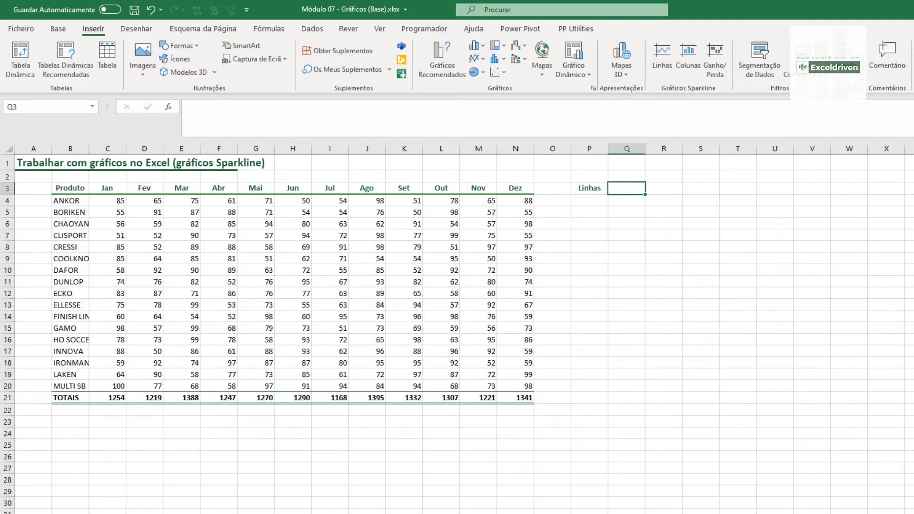
type("Colunas")
key("Return")
left_click(663, 188)
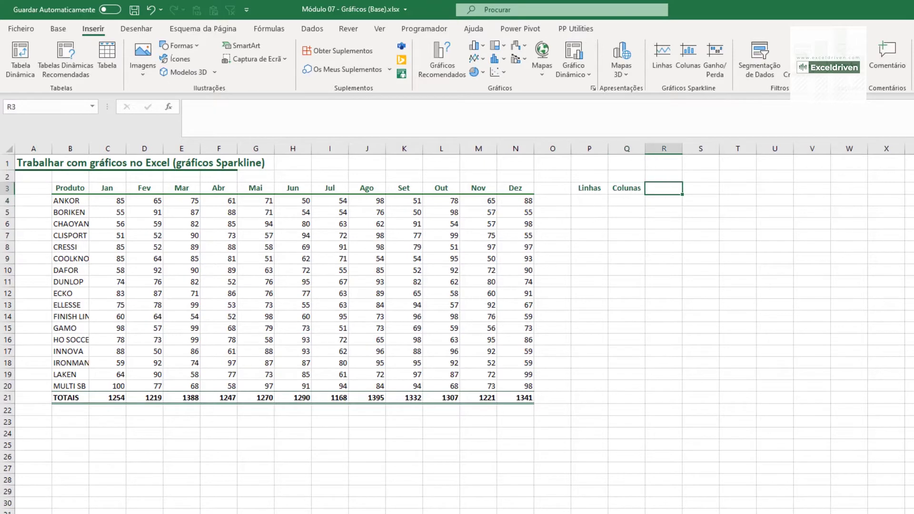
type("G/P")
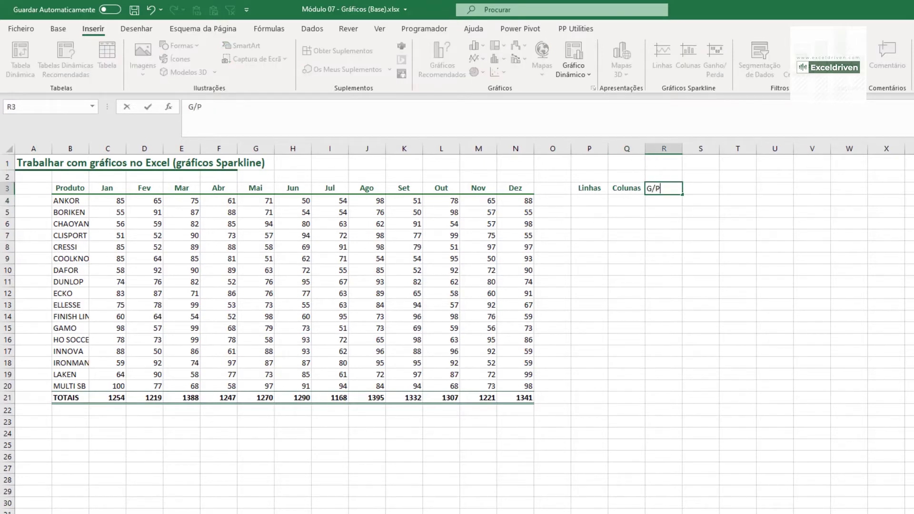
key("Return")
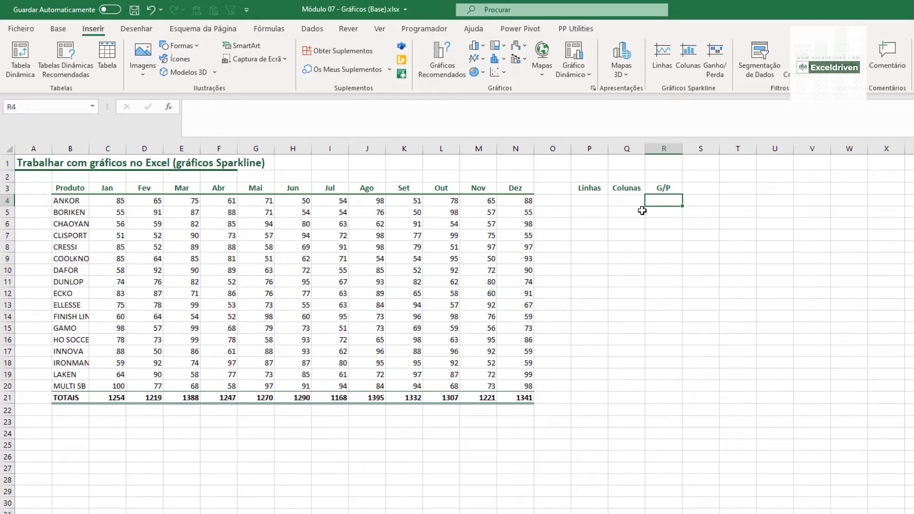
- Insert a line sparkline in cell P4 based on the ANKOR monthly data in C4:N4
left_click(592, 200)
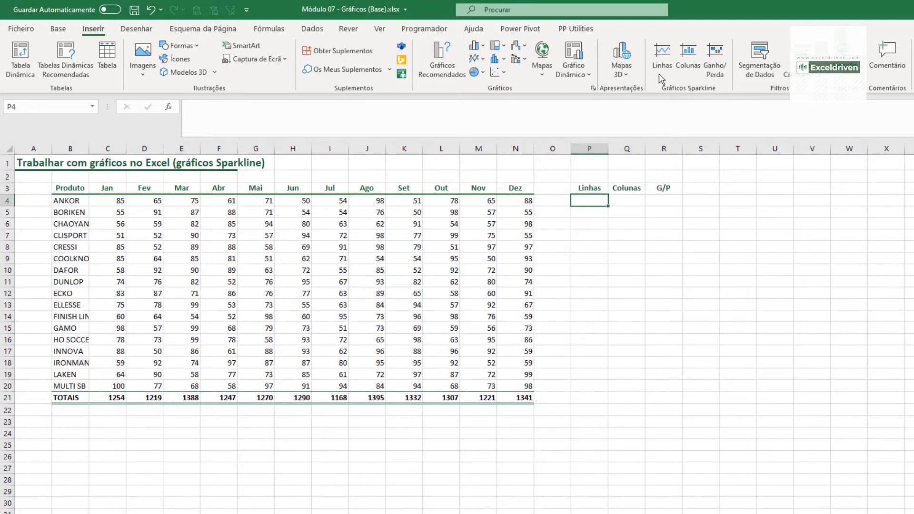
left_click(667, 56)
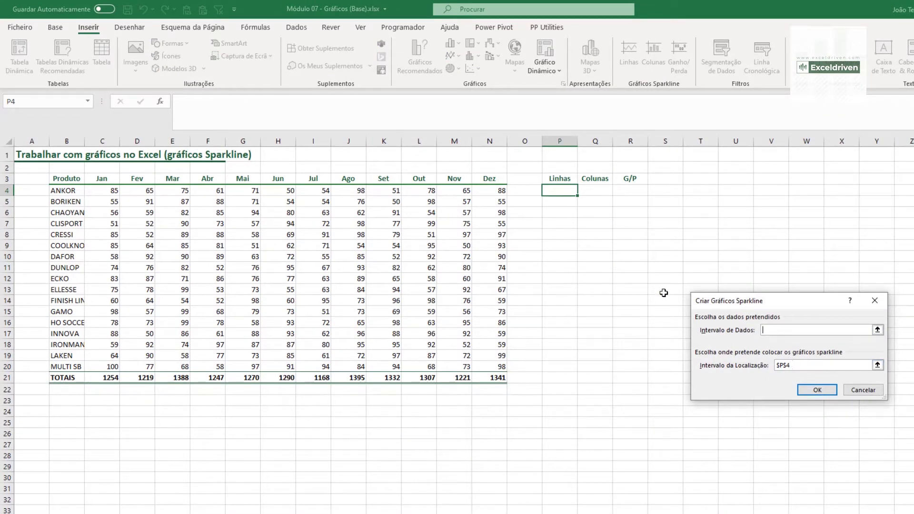
left_click(877, 330)
left_click_drag(99, 192, 484, 191)
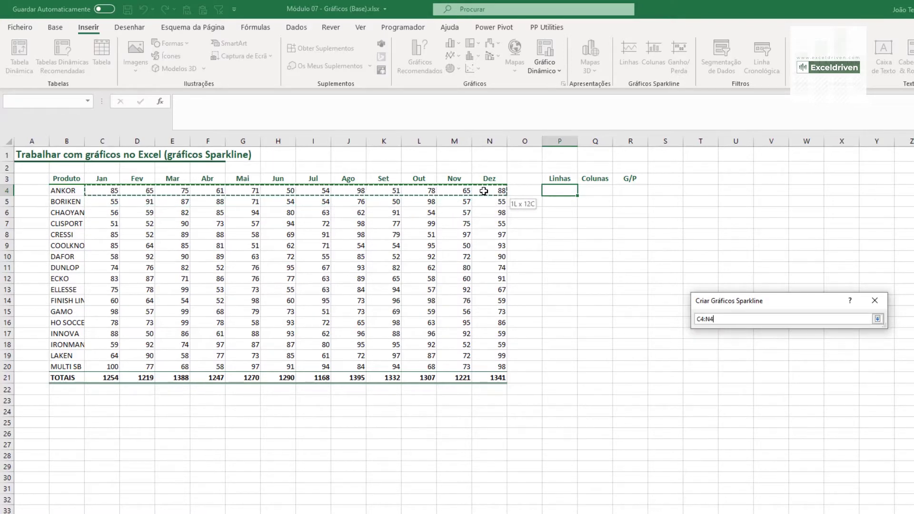
left_click(878, 319)
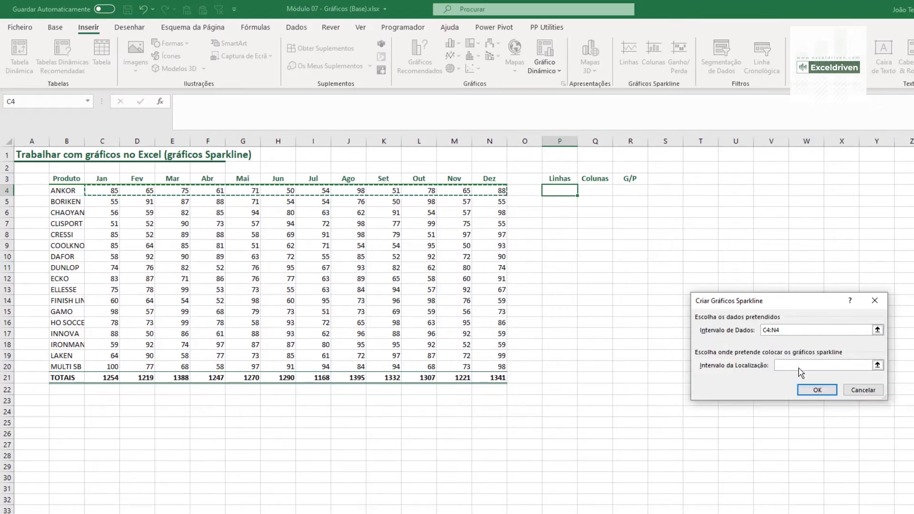
left_click(878, 365)
left_click(564, 195)
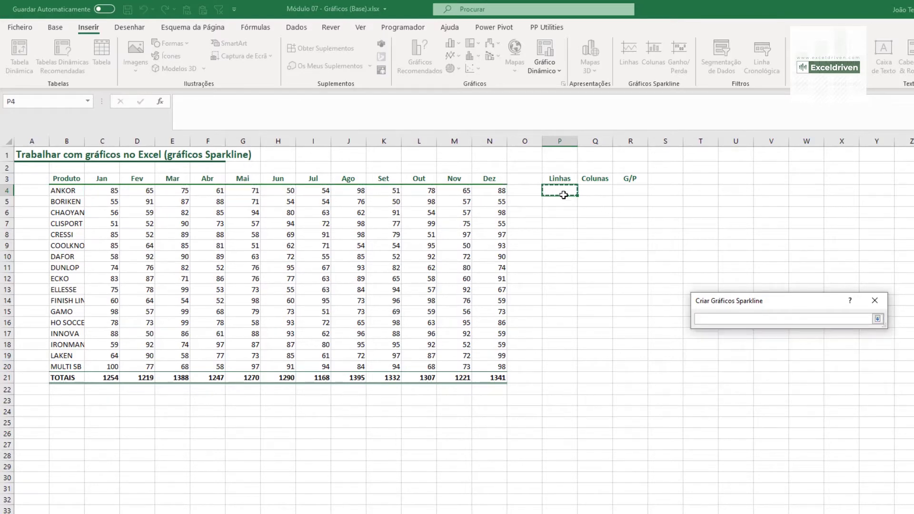
left_click(878, 319)
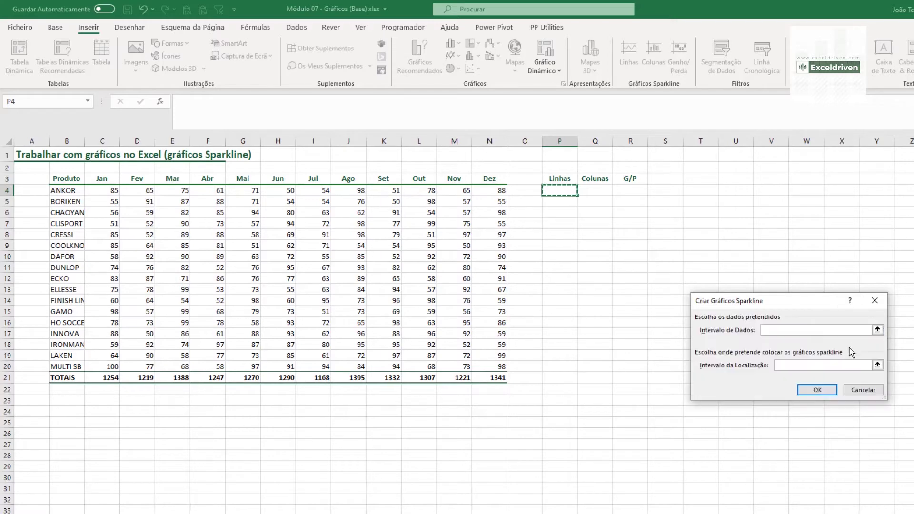
left_click(817, 391)
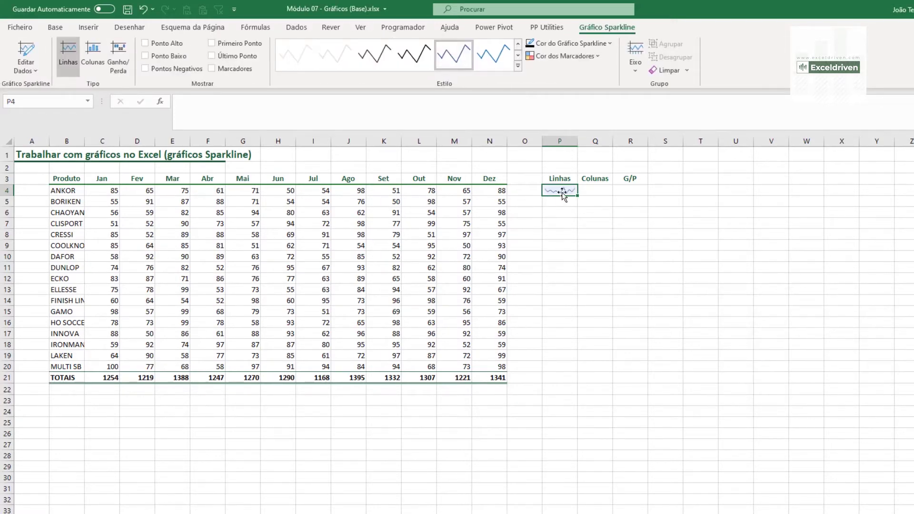
- Check the data range and location range of the sparkline in P4
left_click(38, 72)
left_click(39, 83)
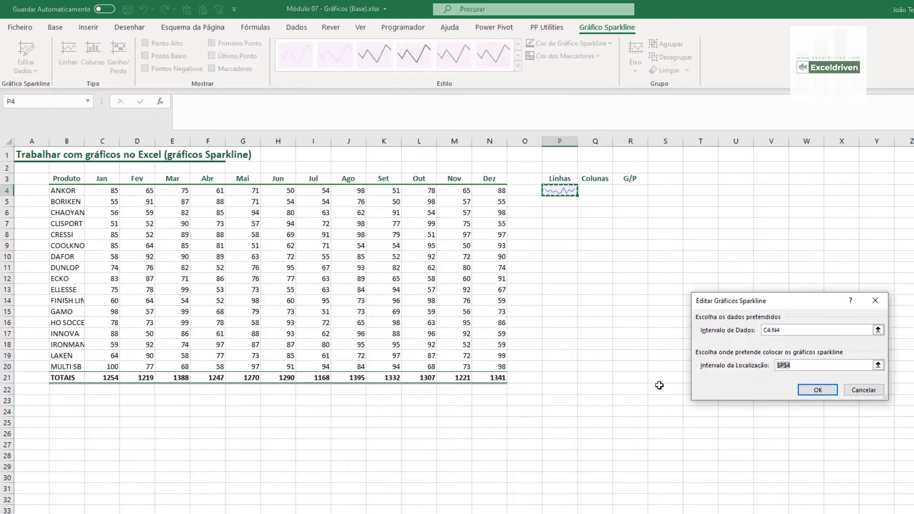
left_click(877, 390)
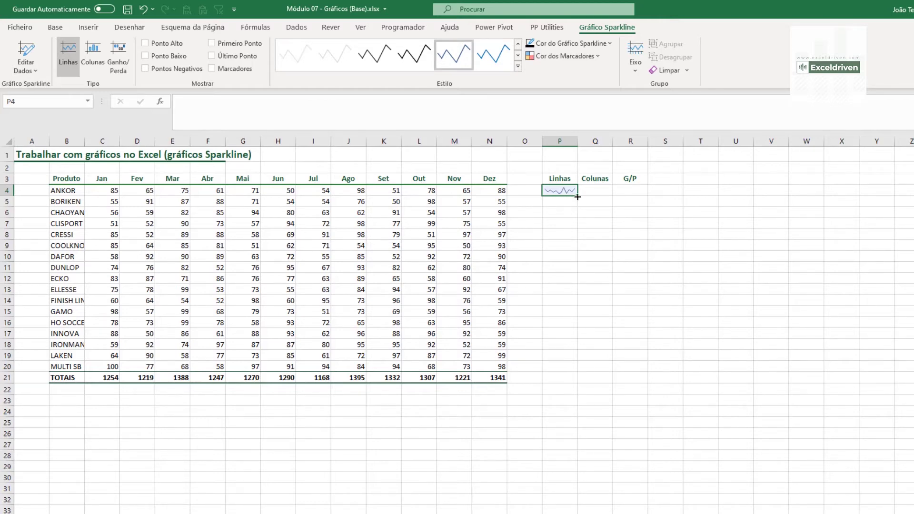
- Fill the P4 line sparkline down to P20 so every product row has one
left_click_drag(577, 196, 571, 368)
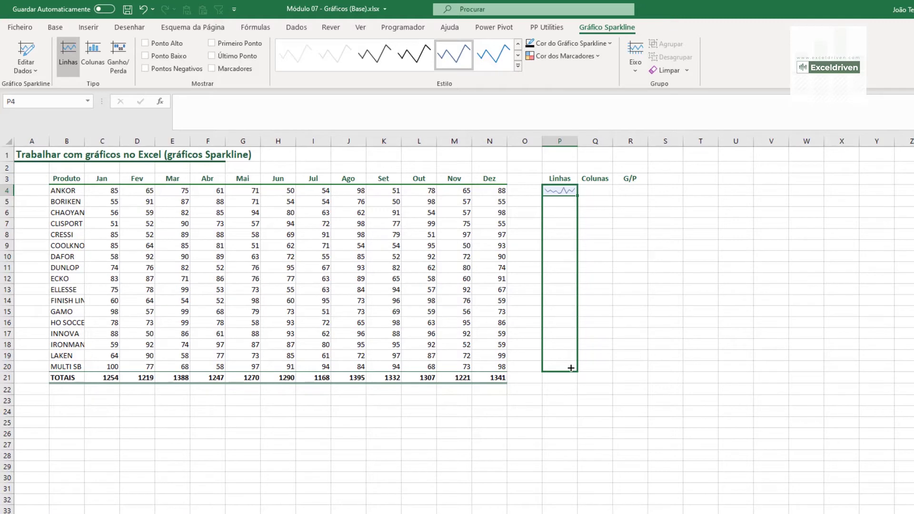
left_click_drag(571, 368, 571, 368)
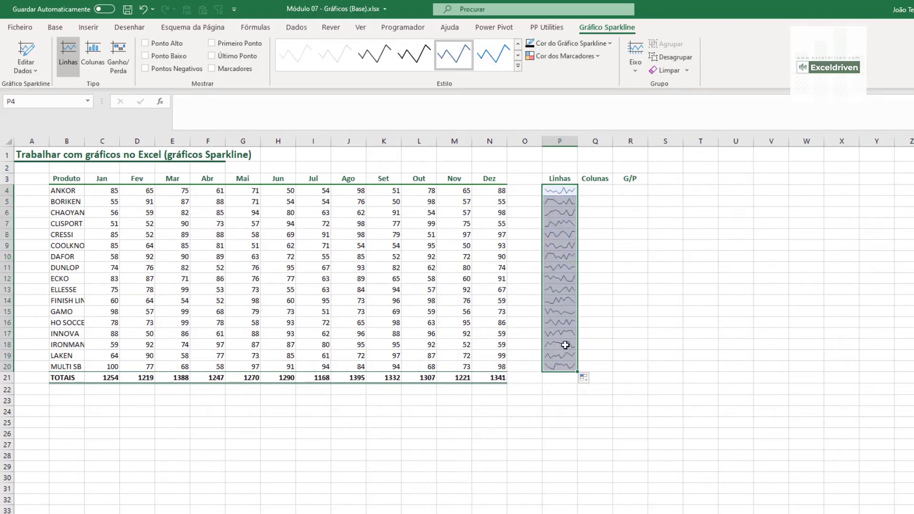
- Check the source data range of the single sparkline in P17 for INNOVA
left_click(565, 332)
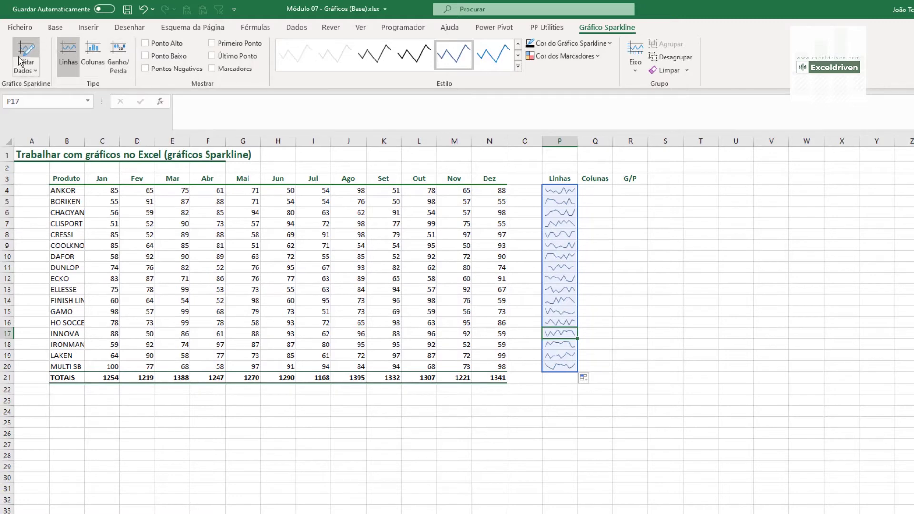
left_click(35, 71)
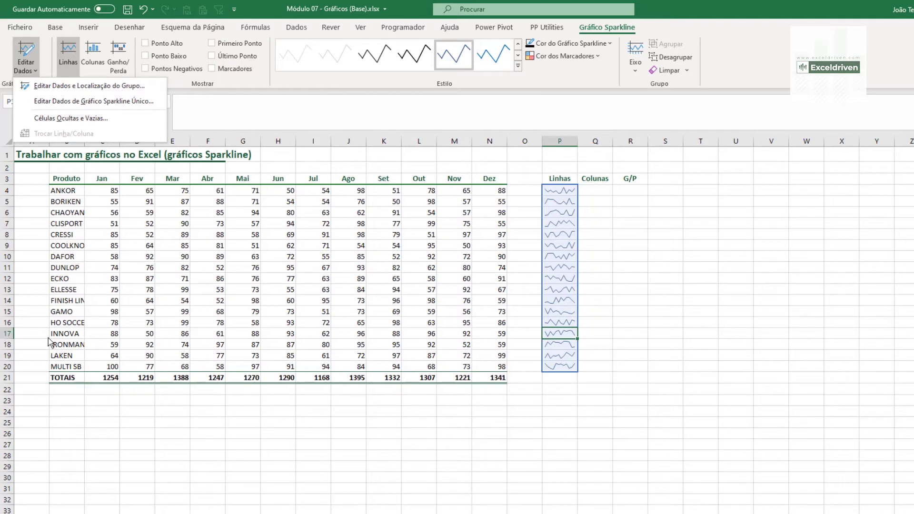
left_click(87, 101)
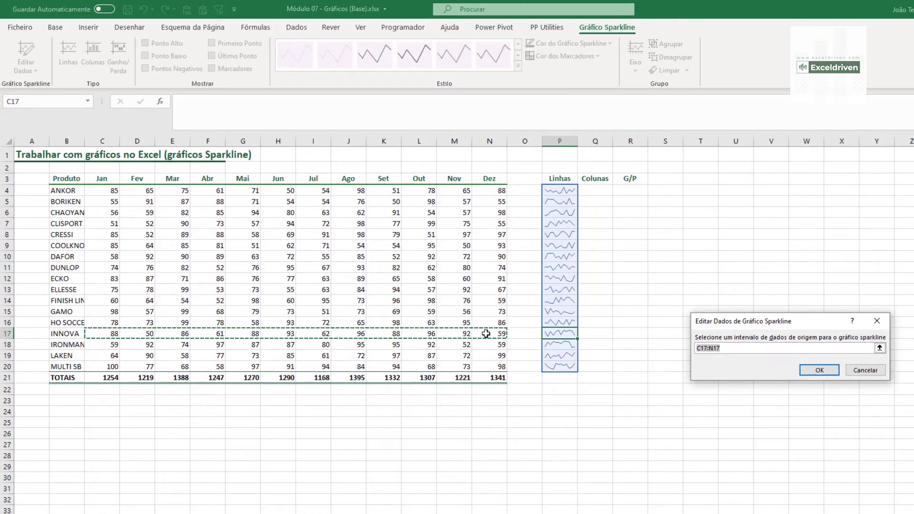
left_click(834, 372)
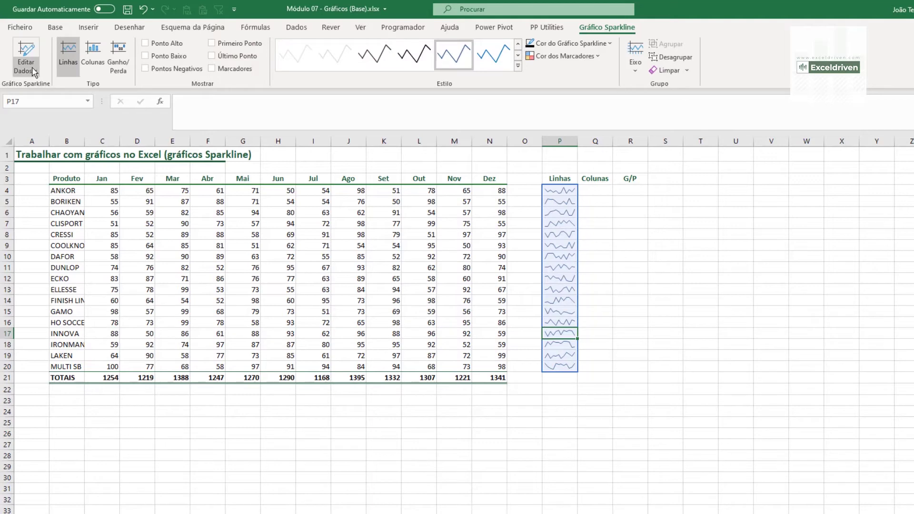
- Examine the data and location ranges of the whole line sparkline group in column P
left_click(33, 71)
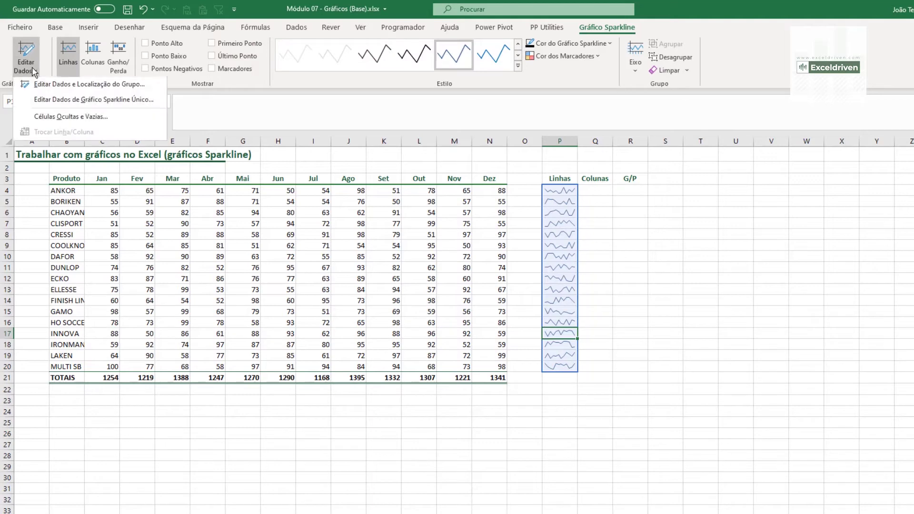
left_click(59, 90)
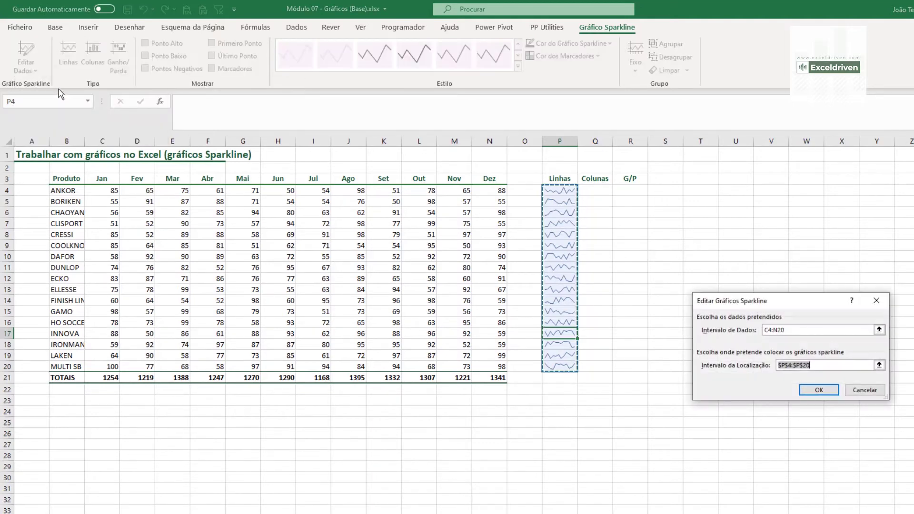
left_click_drag(740, 301, 636, 242)
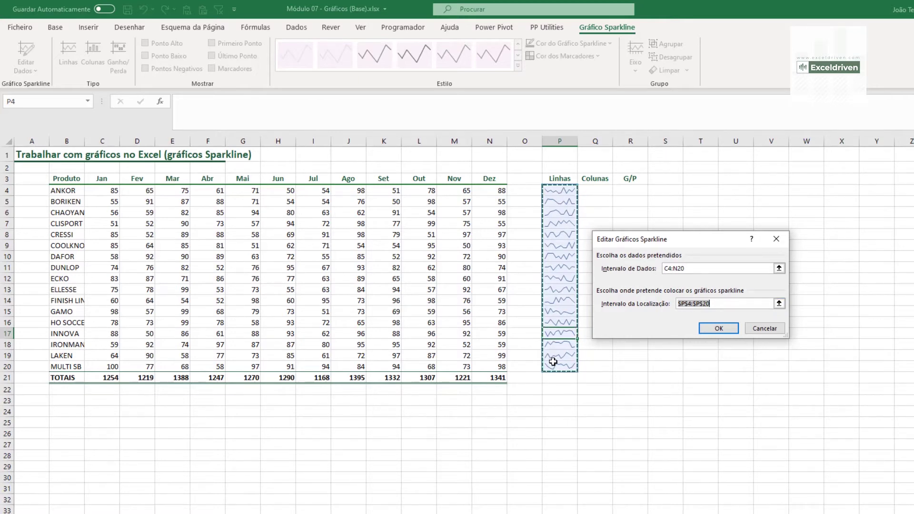
left_click(736, 331)
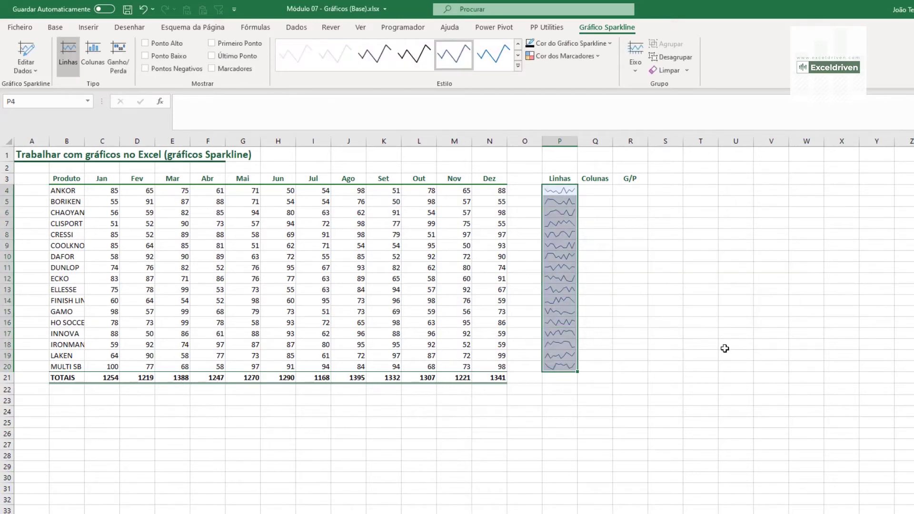
- Try the Colunas and Ganho/Perda types on the P4:P20 sparkline group and restore the Linhas type
left_click(93, 68)
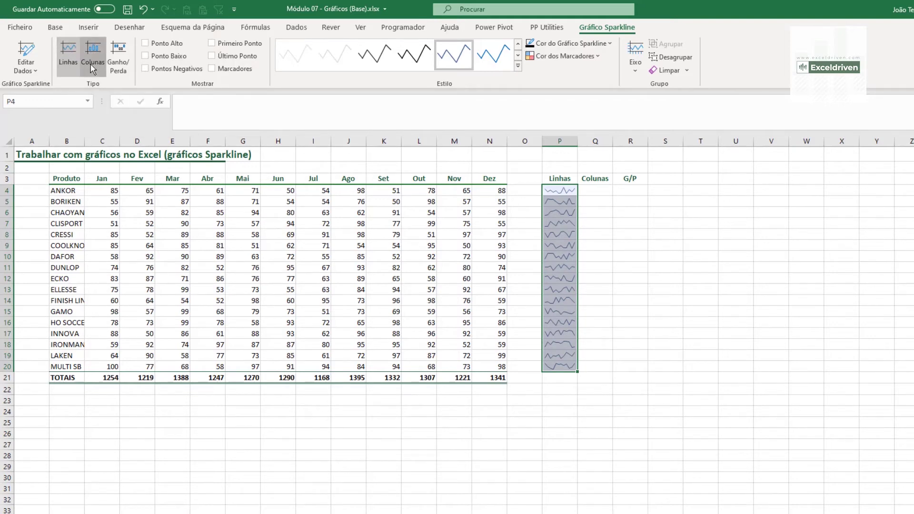
left_click(122, 60)
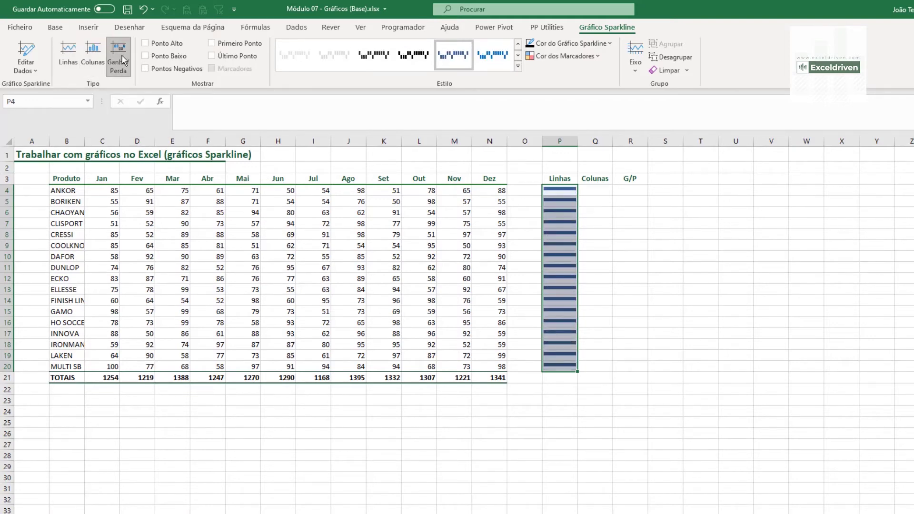
left_click(67, 60)
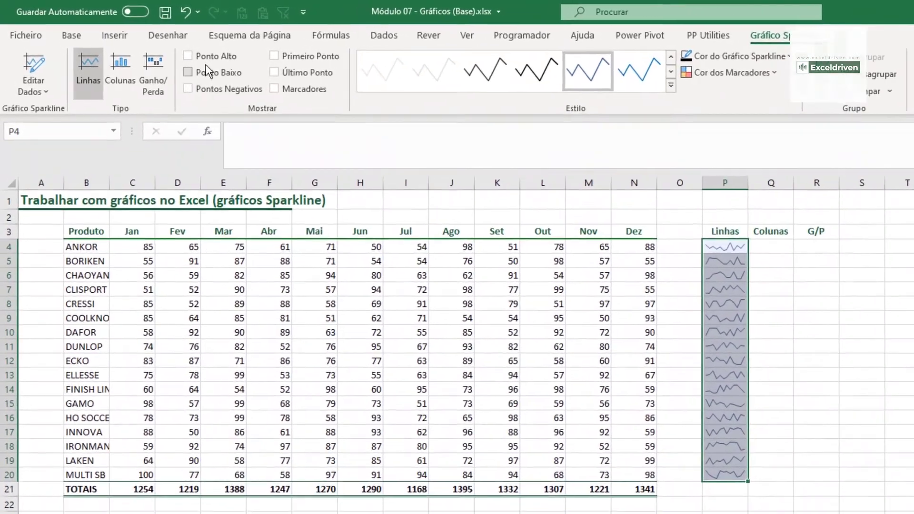
- Try highlighting the high, low and negative points of the P4:P20 sparklines, and turn these highlights off again
left_click(190, 56)
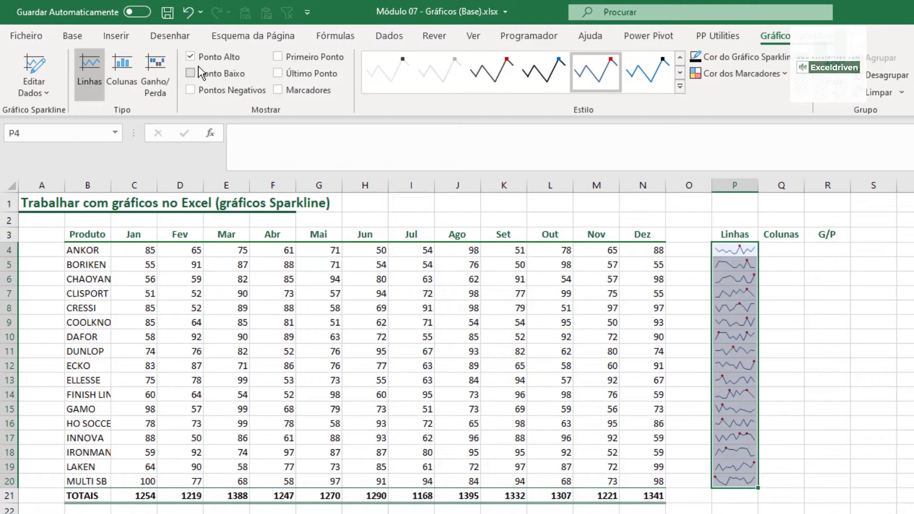
left_click(191, 74)
left_click(191, 91)
left_click(191, 91)
left_click(190, 58)
left_click(190, 74)
- Try showing the first point, last point and all markers on the P4:P20 sparklines, and turn them off again
left_click(279, 58)
left_click(279, 74)
left_click(279, 75)
left_click(278, 57)
left_click(279, 91)
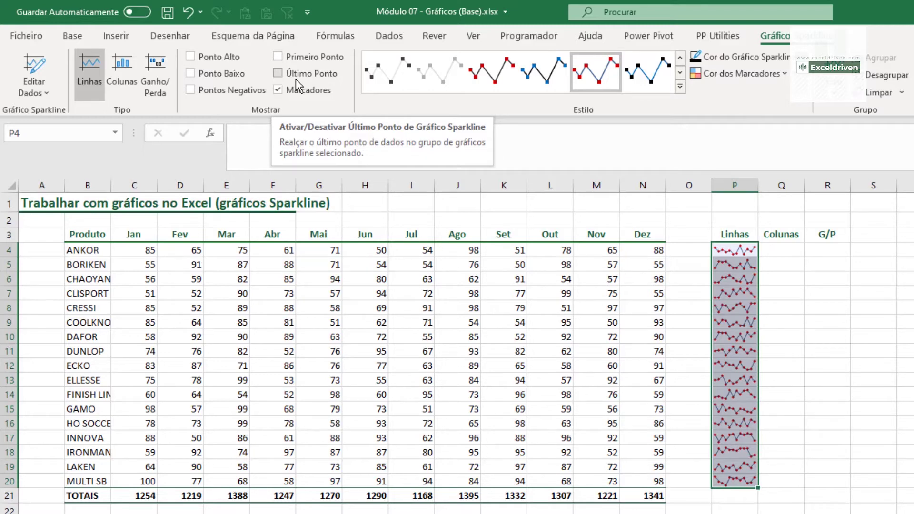
left_click(278, 89)
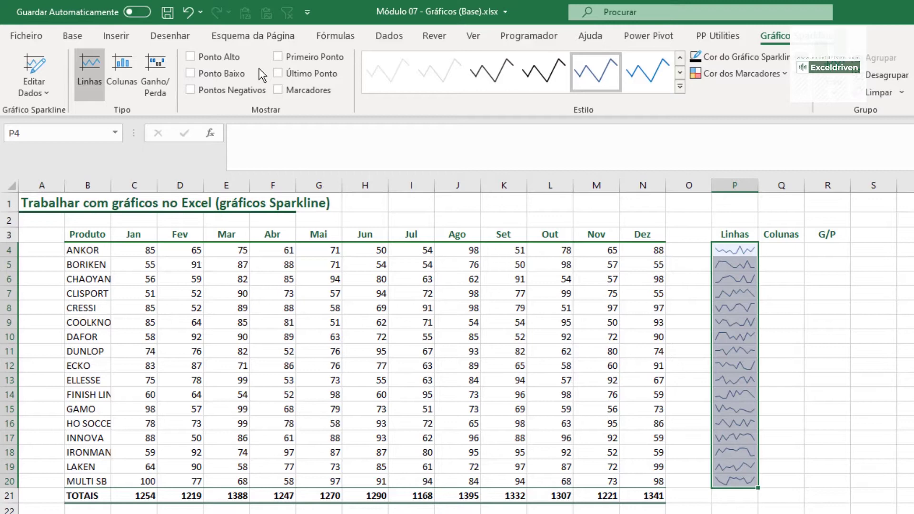
- Apply the green line style from the last row of the style gallery to the P4:P20 sparklines
left_click(680, 87)
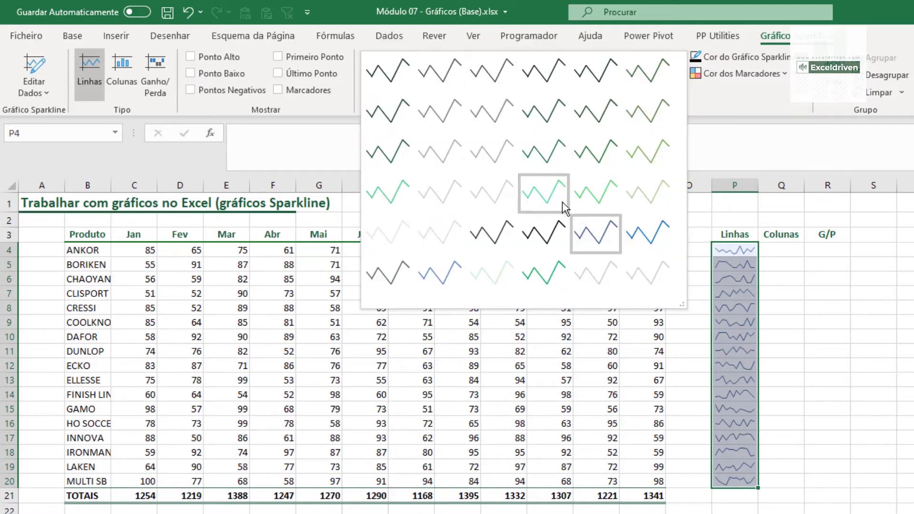
left_click(555, 278)
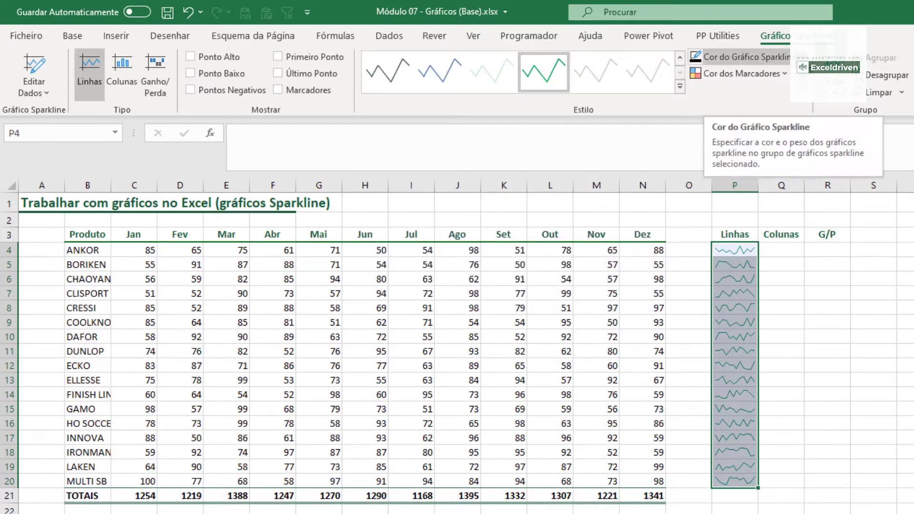
- Examine the sparkline colour, marker colour and axis options available for the P4:P20 group, keeping the general axis type
left_click(740, 56)
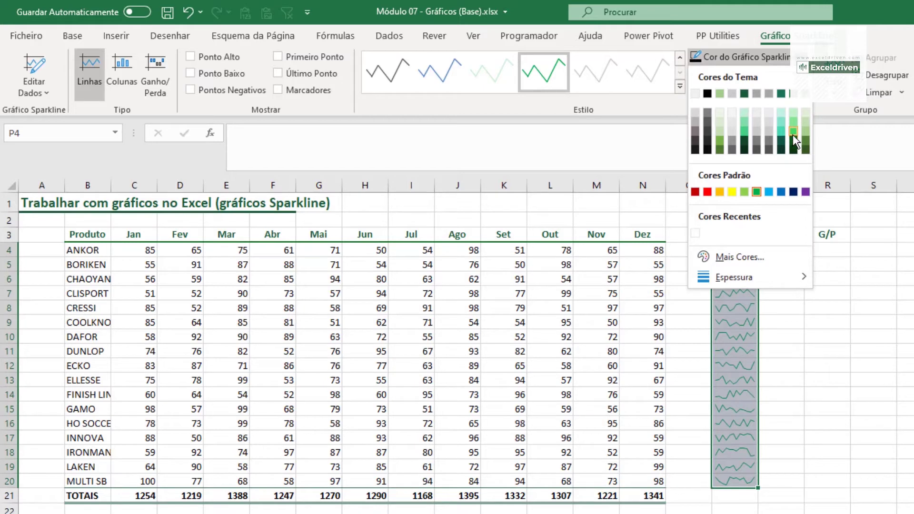
key("Escape")
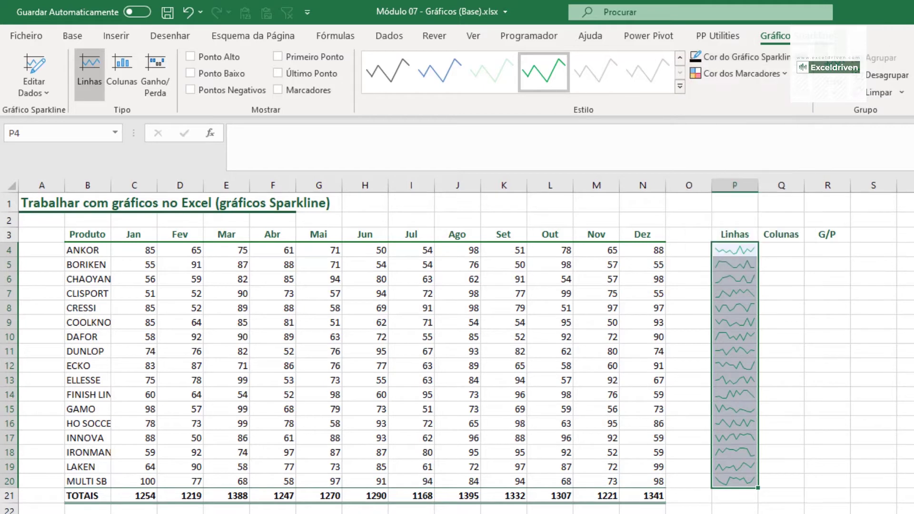
left_click(785, 74)
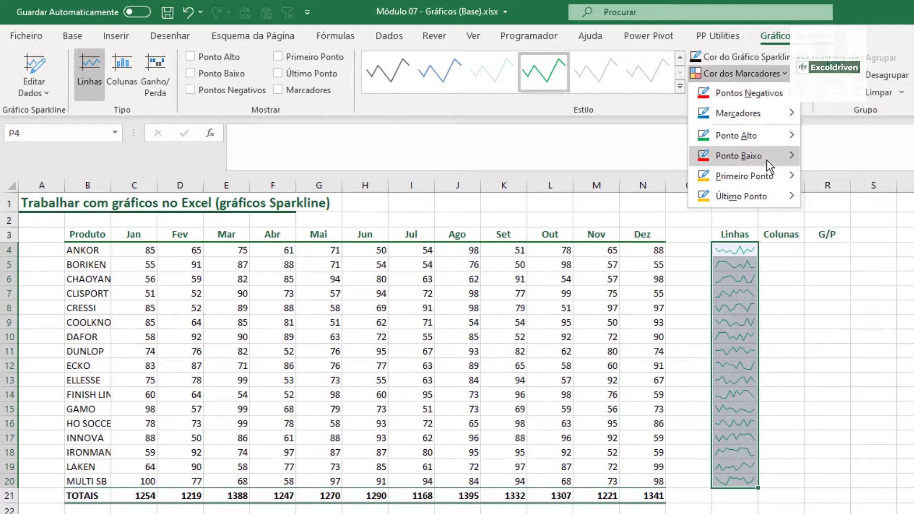
mouse_move(775, 175)
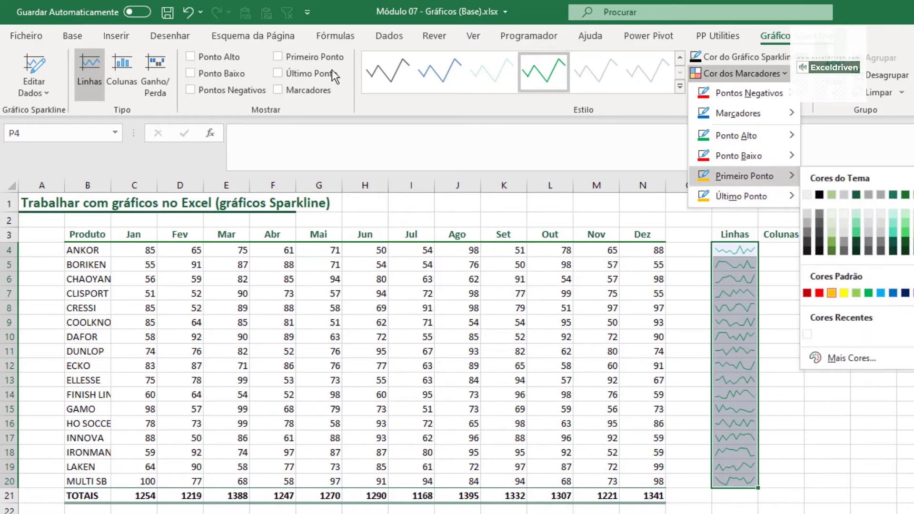
left_click(737, 73)
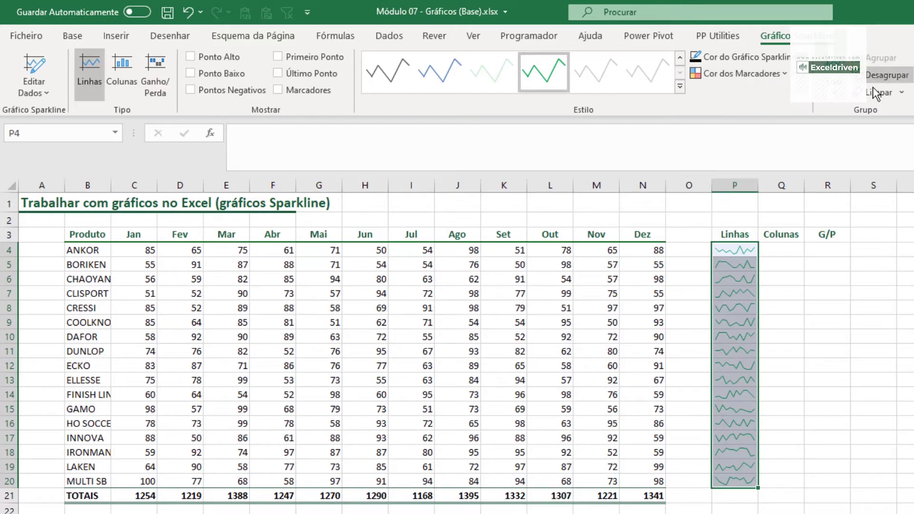
left_click(836, 95)
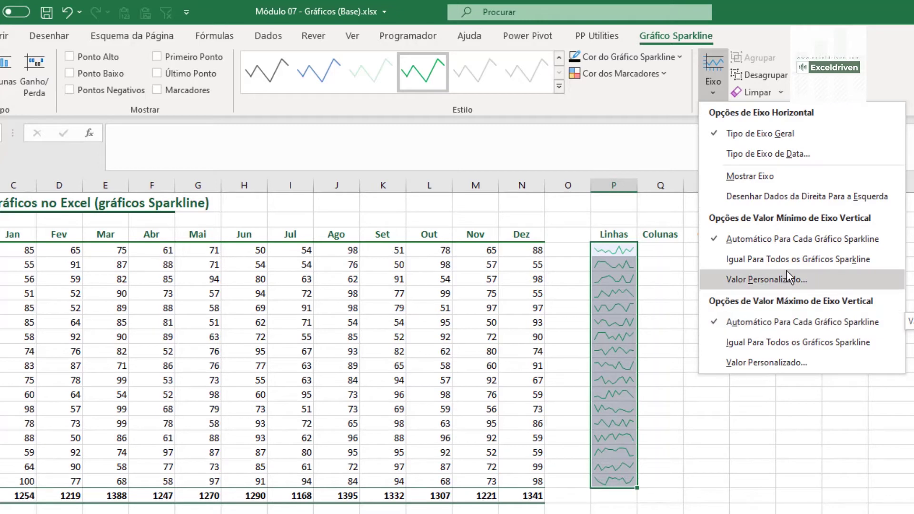
left_click(760, 134)
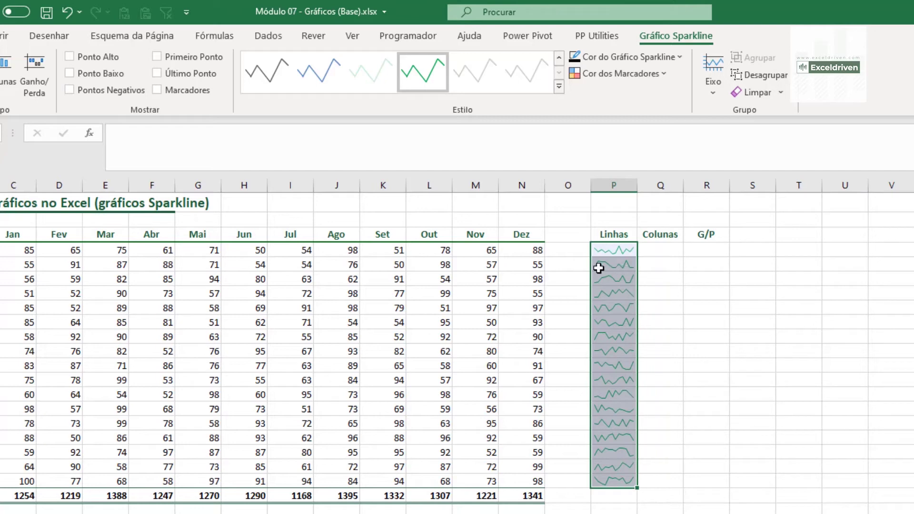
- Apply the blue line style with the last point shown to the P4:P20 sparklines, and ungroup them
left_click(327, 81)
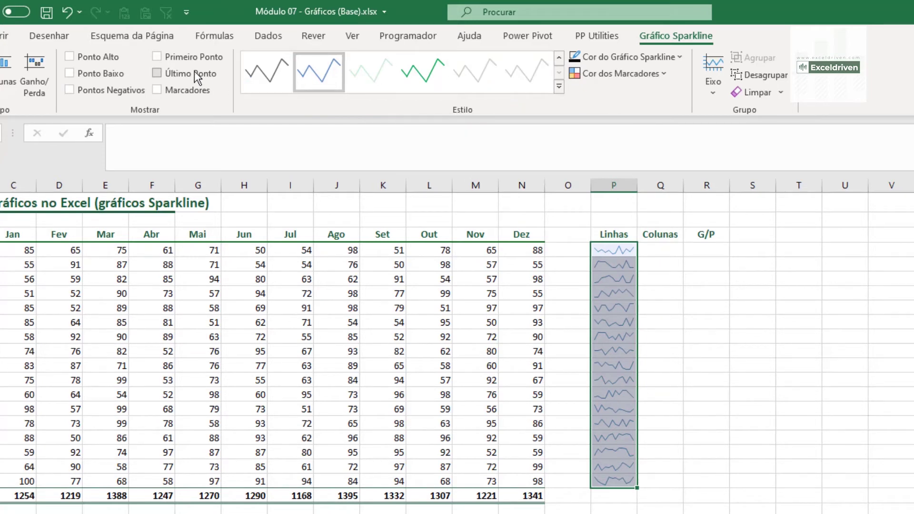
left_click(157, 74)
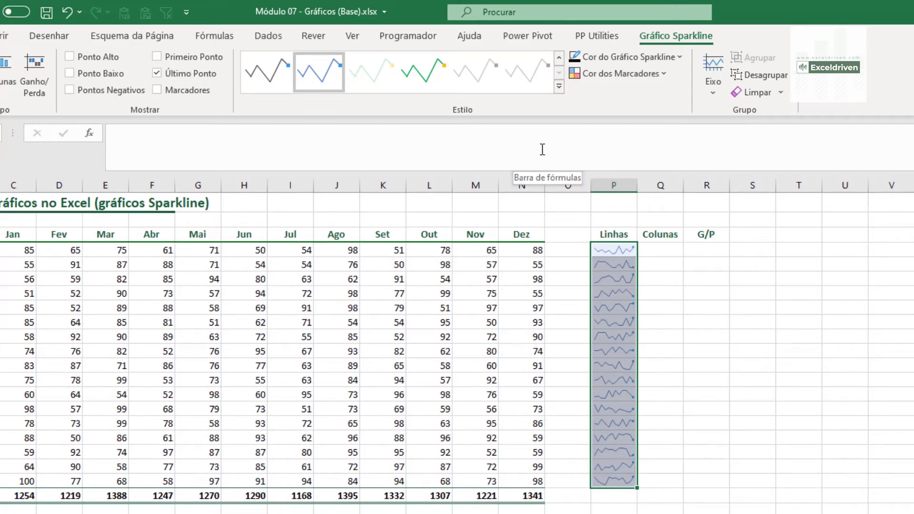
left_click(757, 75)
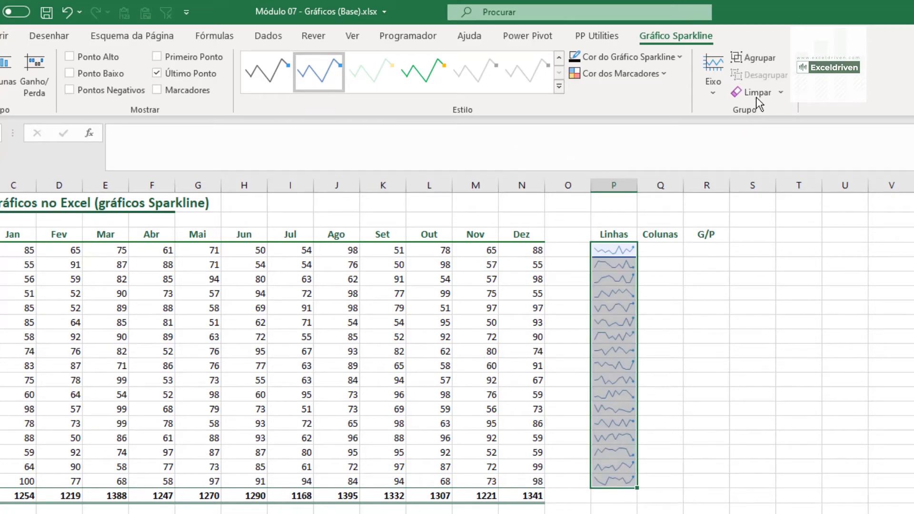
left_click(750, 319)
- Restyle individual sparklines: green line style for P9, and the dark blue style with a red marker for P15
left_click(616, 322)
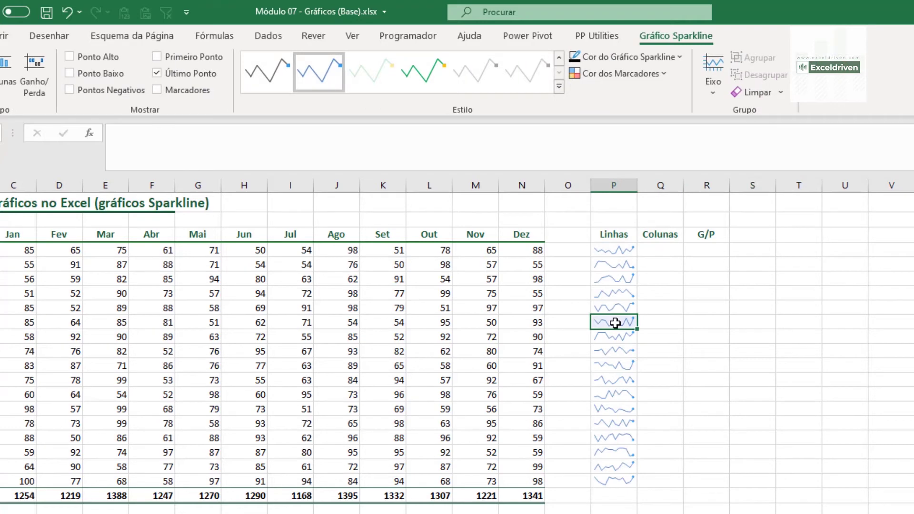
left_click(424, 76)
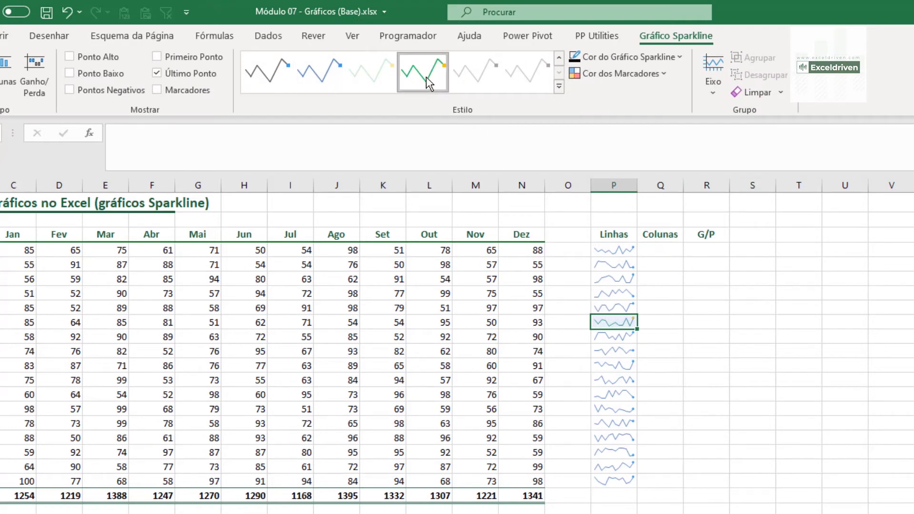
left_click(611, 410)
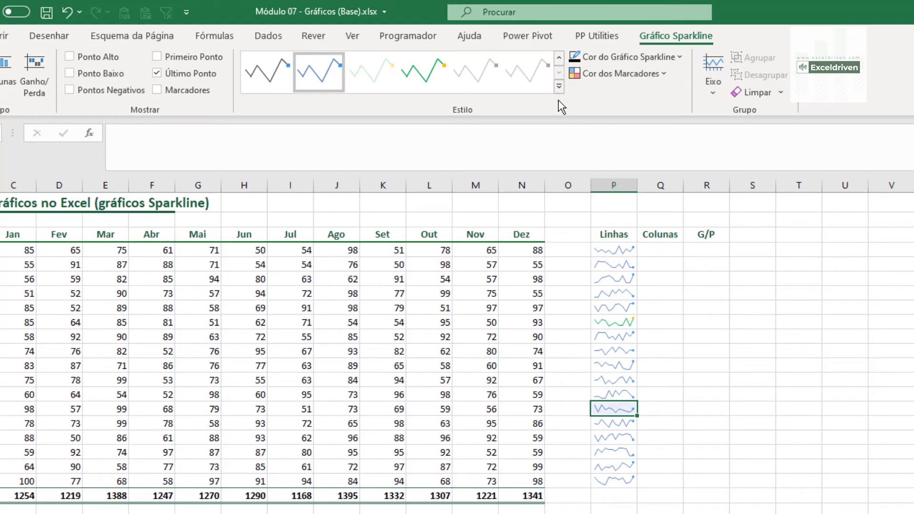
left_click(558, 86)
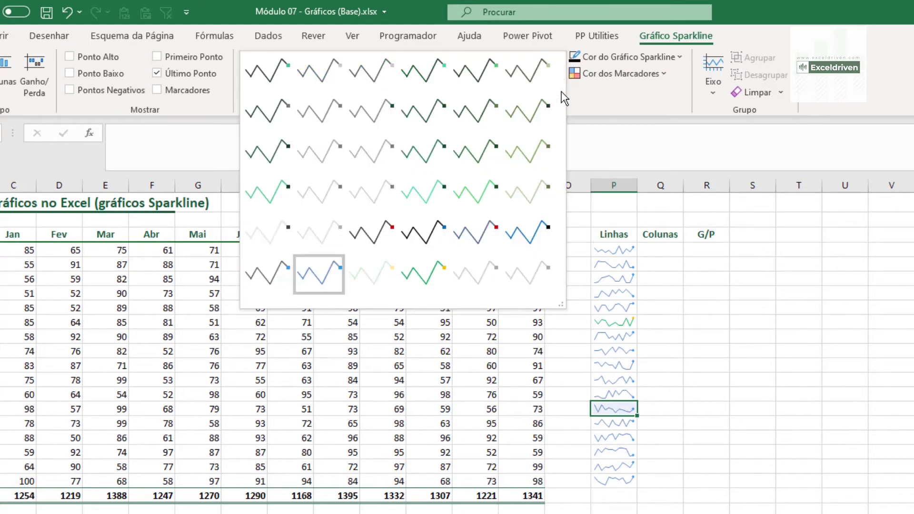
left_click(489, 228)
left_click(682, 328)
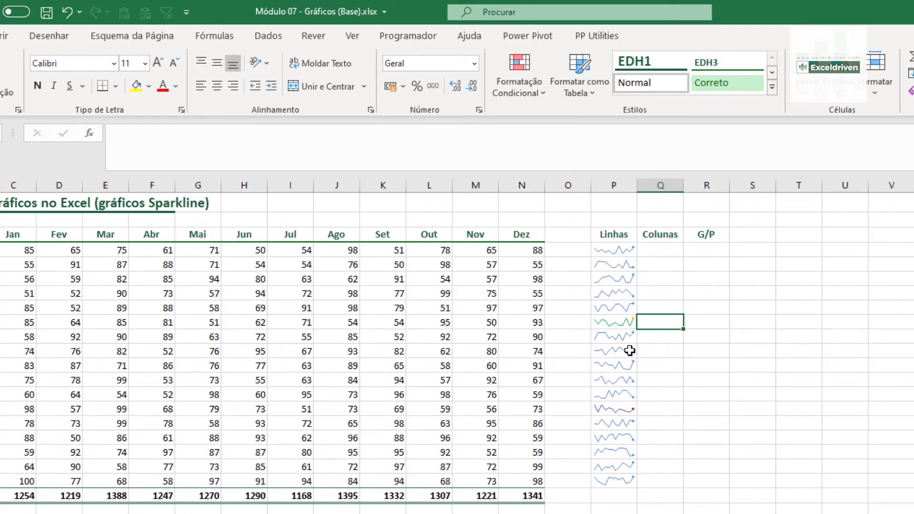
- Review the options for clearing selected sparklines or groups, and try to delete the sparkline in P8
left_click(617, 253)
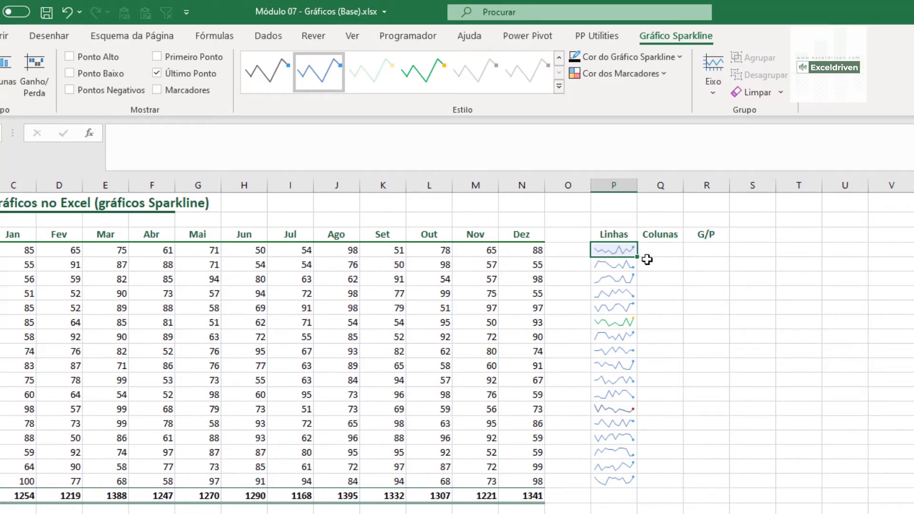
left_click(781, 93)
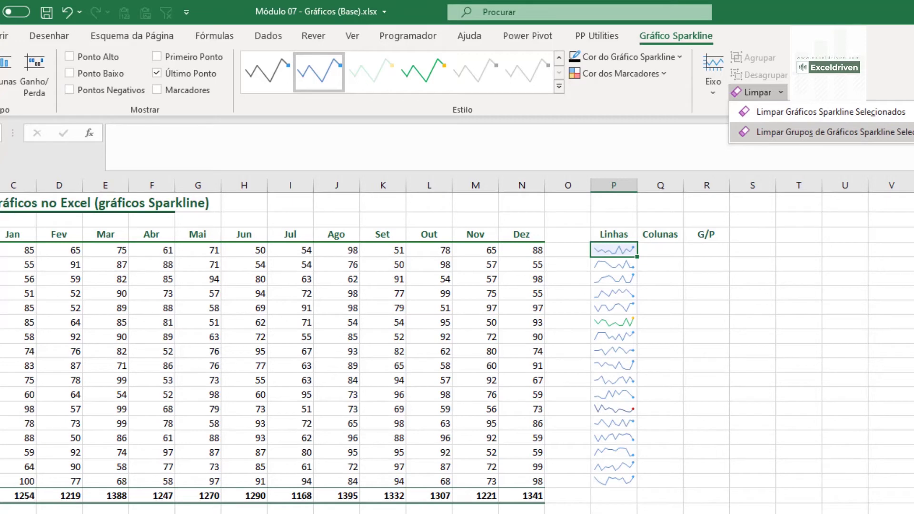
left_click(615, 280)
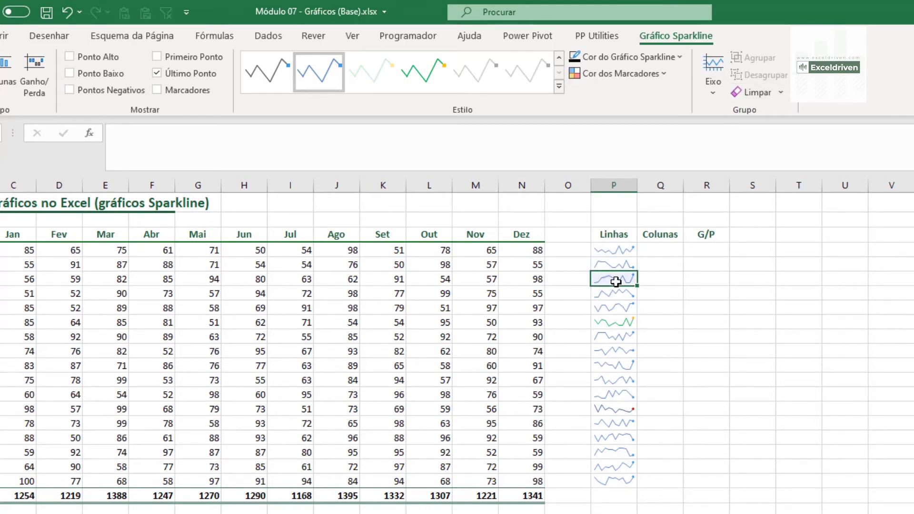
left_click(621, 307)
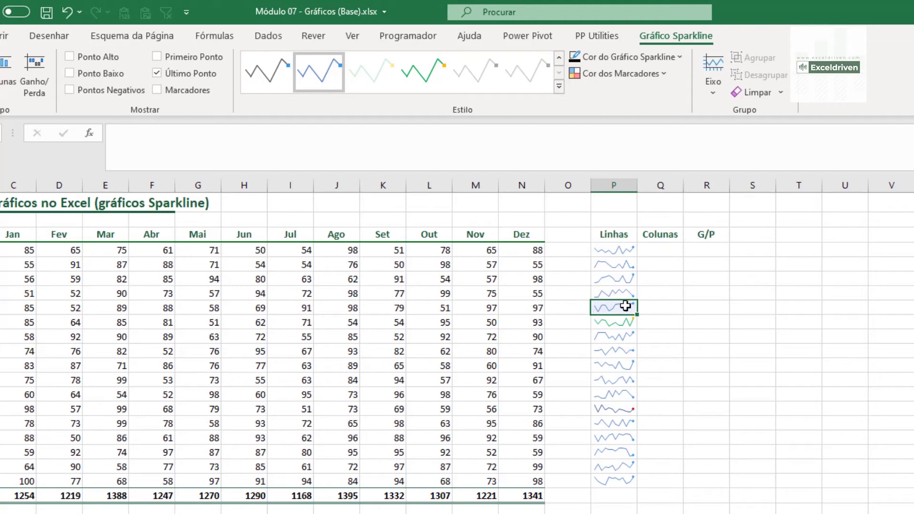
key("Delete")
left_click(621, 336)
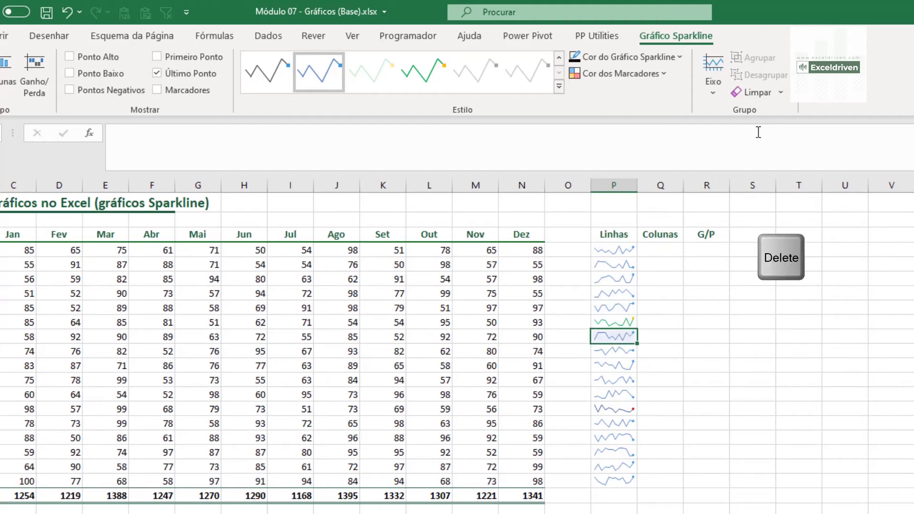
- Create column sparklines in Q4:Q20 from the data range C4:N20
left_click(674, 247)
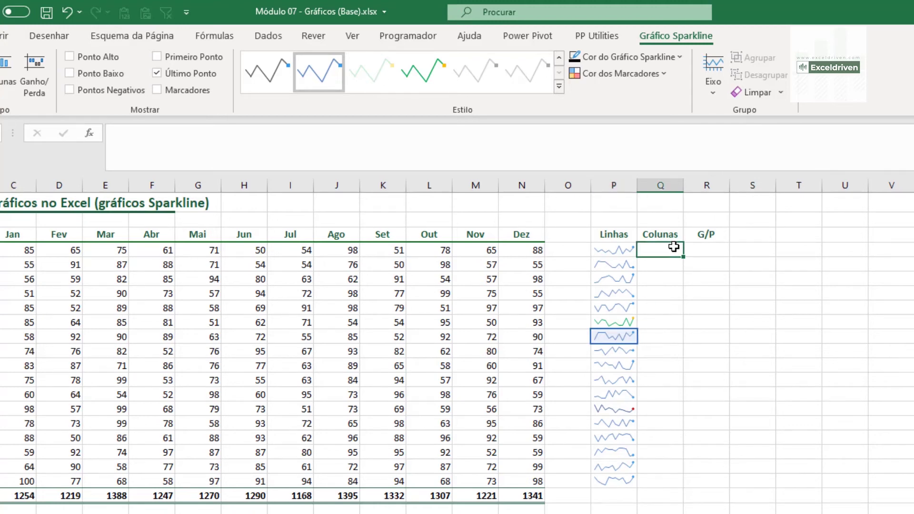
left_click_drag(673, 247, 673, 474)
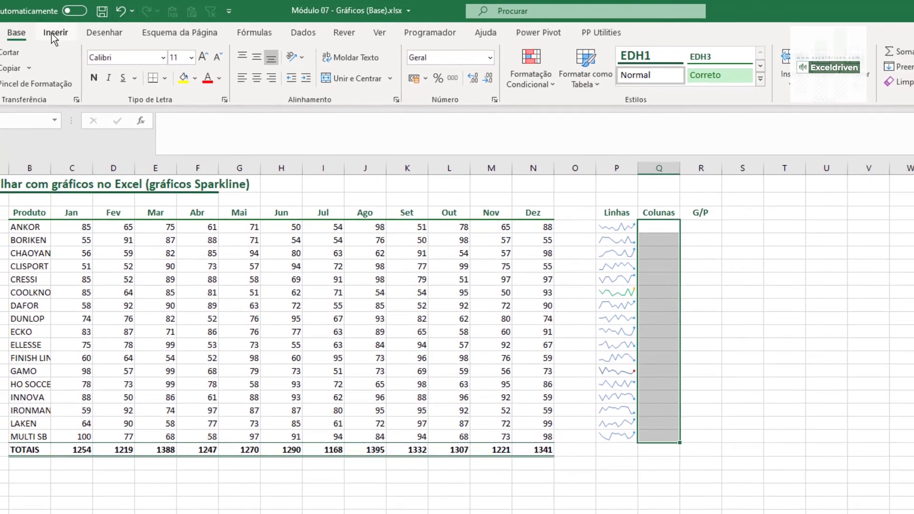
left_click(4, 35)
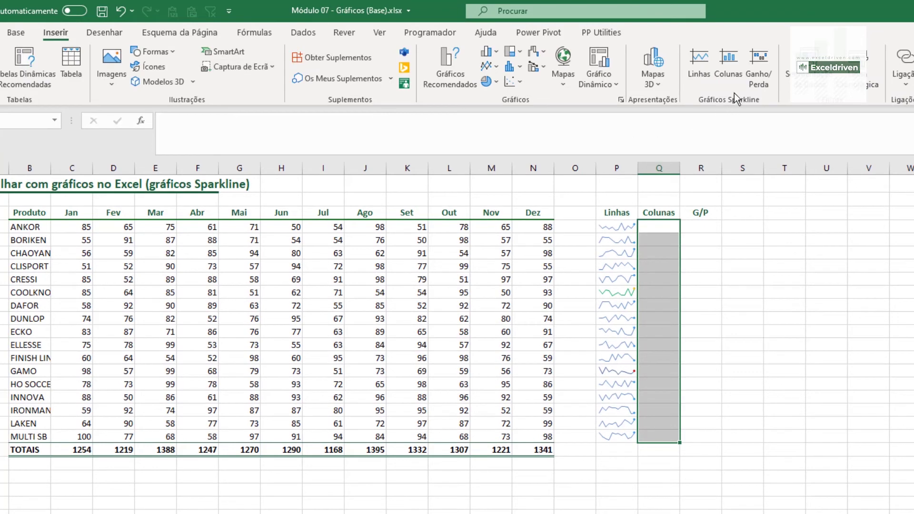
left_click(732, 67)
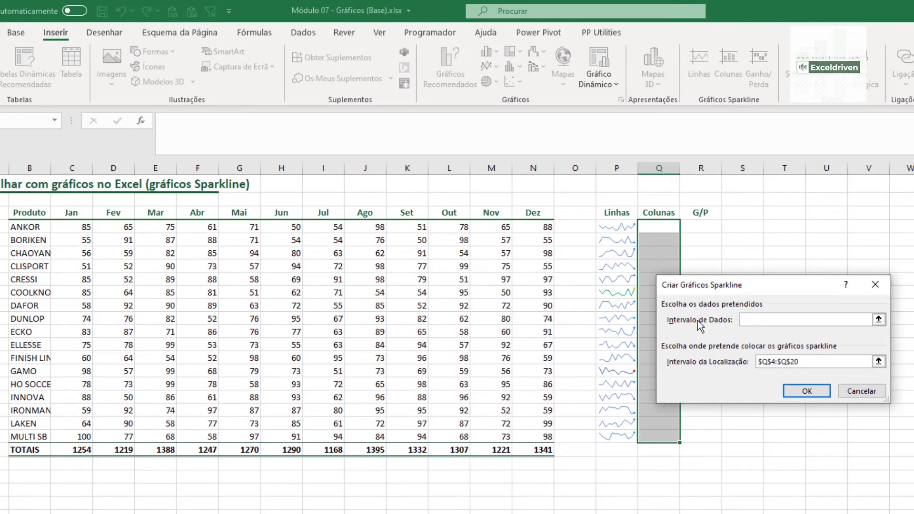
left_click(878, 320)
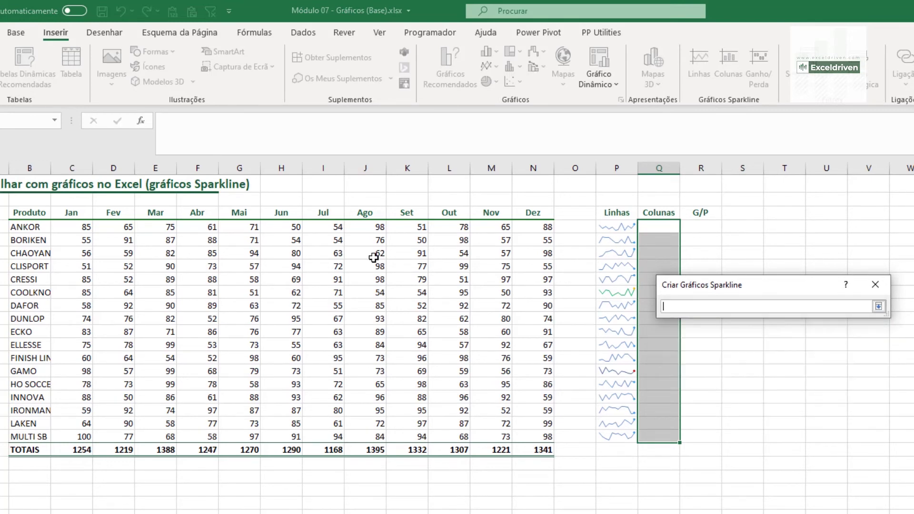
left_click_drag(86, 227, 545, 437)
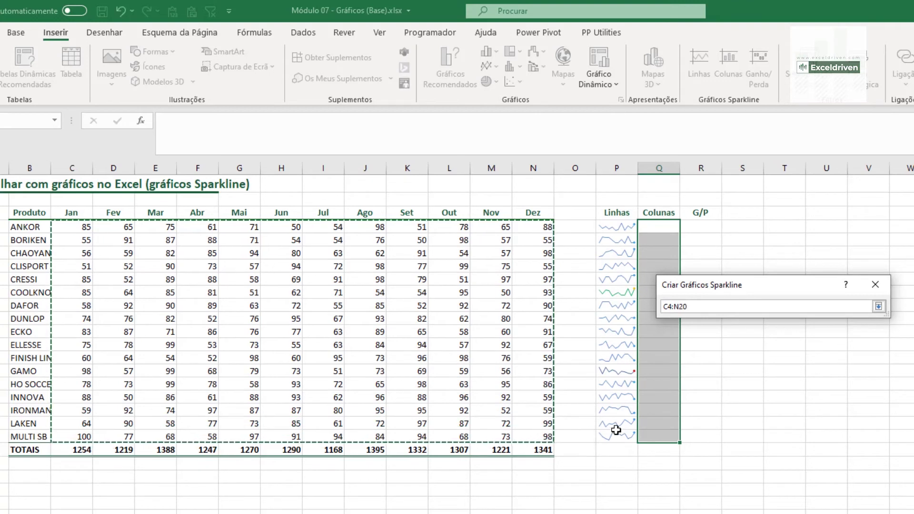
left_click(878, 306)
left_click(814, 392)
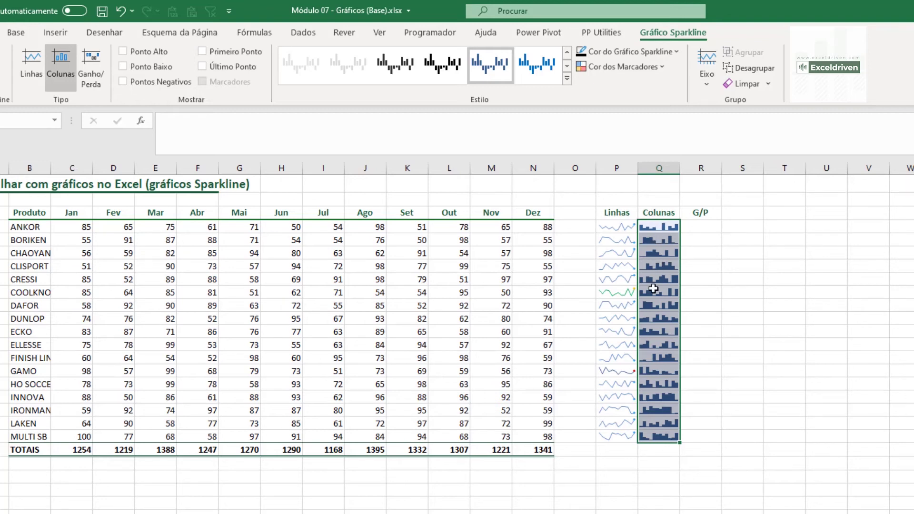
- Try highlighting the high and low points of the Q4:Q20 column sparklines, and turn both highlights off again
left_click(123, 51)
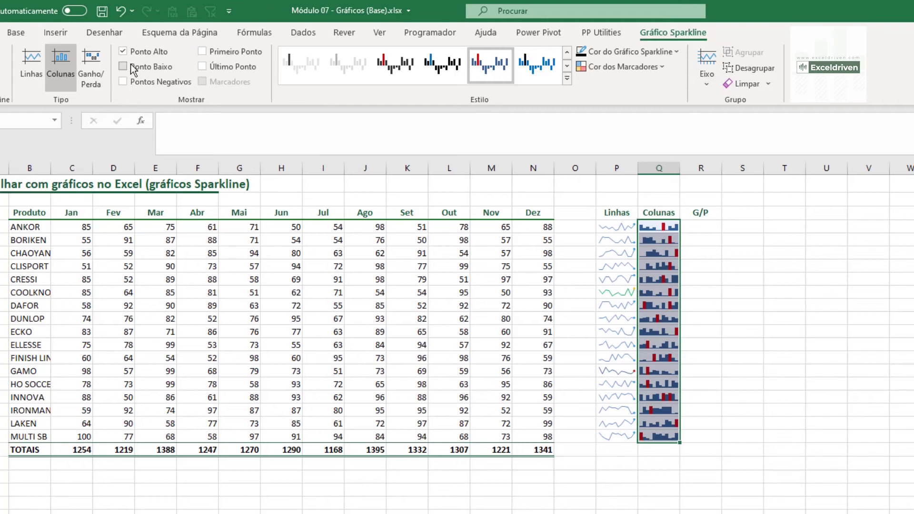
left_click(130, 66)
left_click(123, 66)
left_click(124, 51)
- Create win/loss sparklines in R4:R20 from the data range C4:N20, and widen column R to separate their blocks
left_click_drag(702, 226, 708, 433)
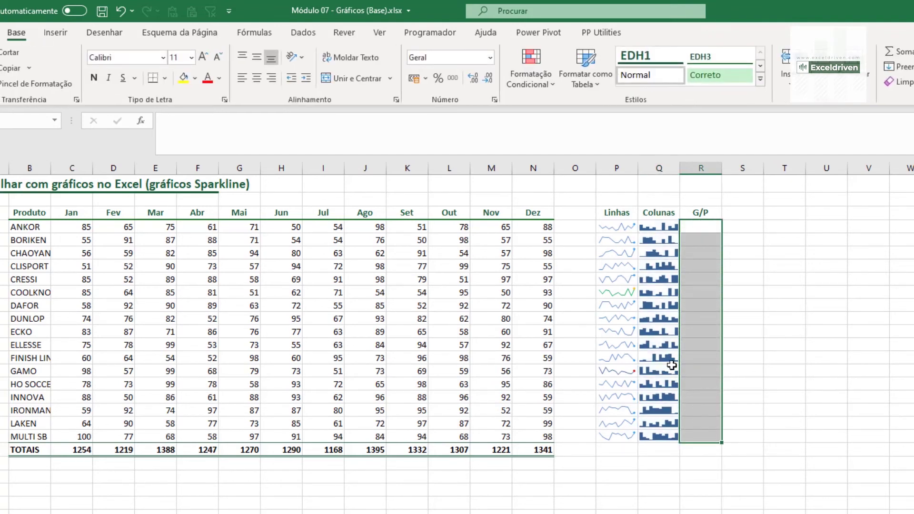
left_click(53, 36)
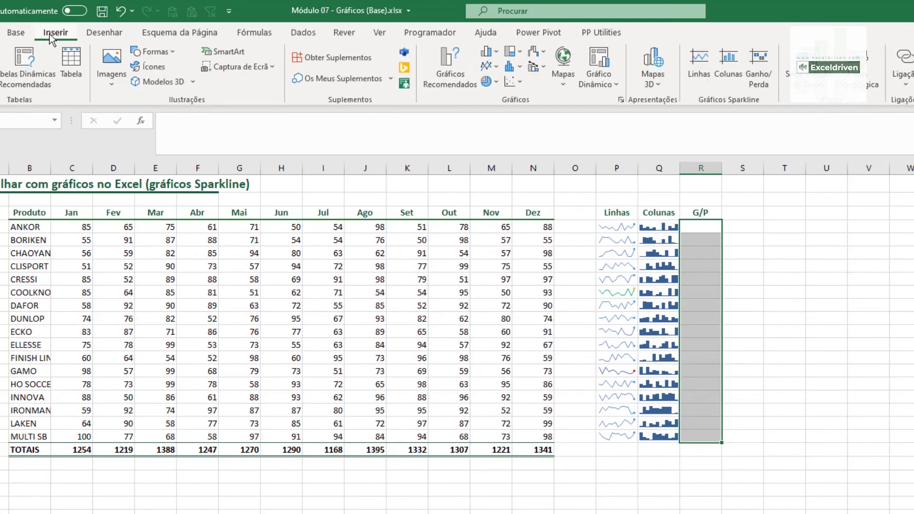
left_click(759, 73)
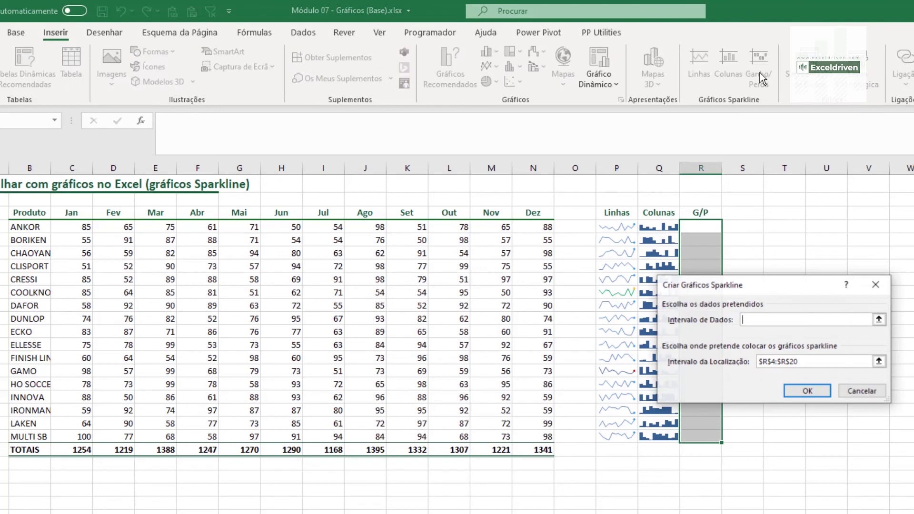
left_click_drag(85, 227, 546, 436)
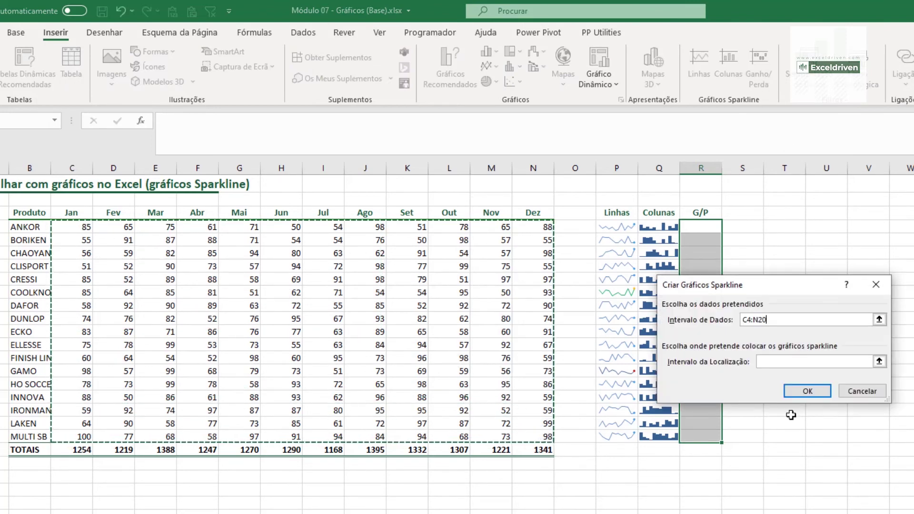
left_click(816, 393)
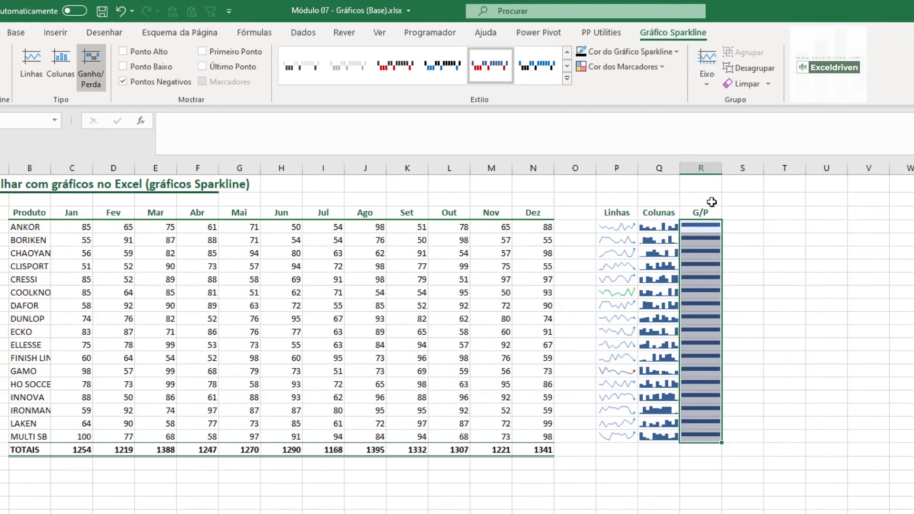
left_click_drag(722, 168, 759, 169)
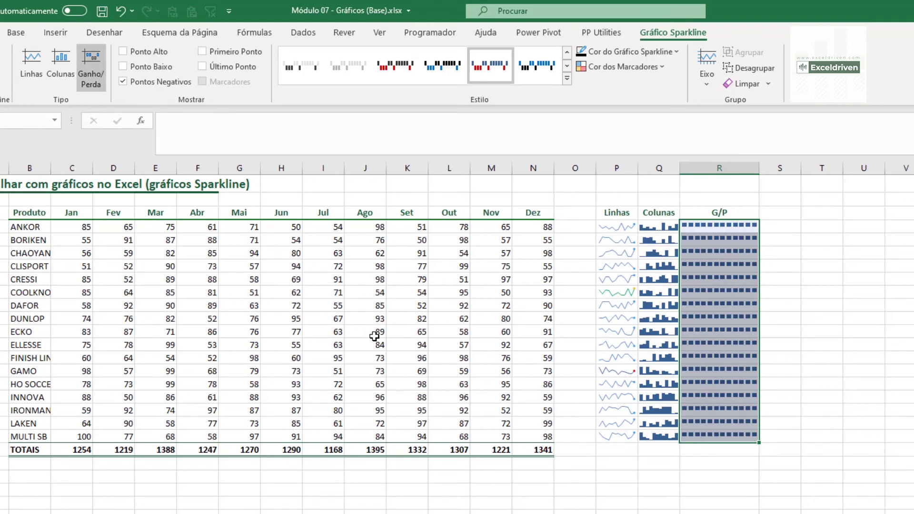
- Set DAFOR's September value in K10 to -25, and widen column Q to separate the bars of its column sparklines
left_click(415, 304)
type("-25")
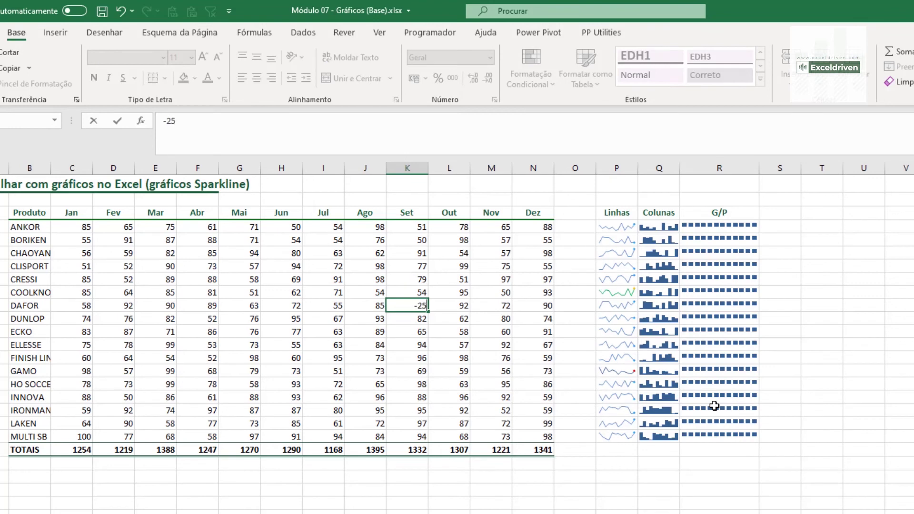
key("Return")
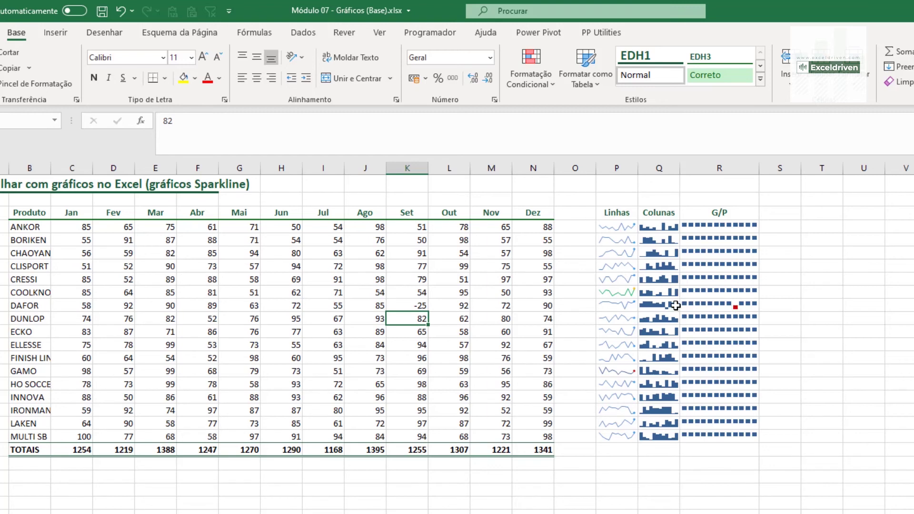
left_click_drag(680, 168, 712, 168)
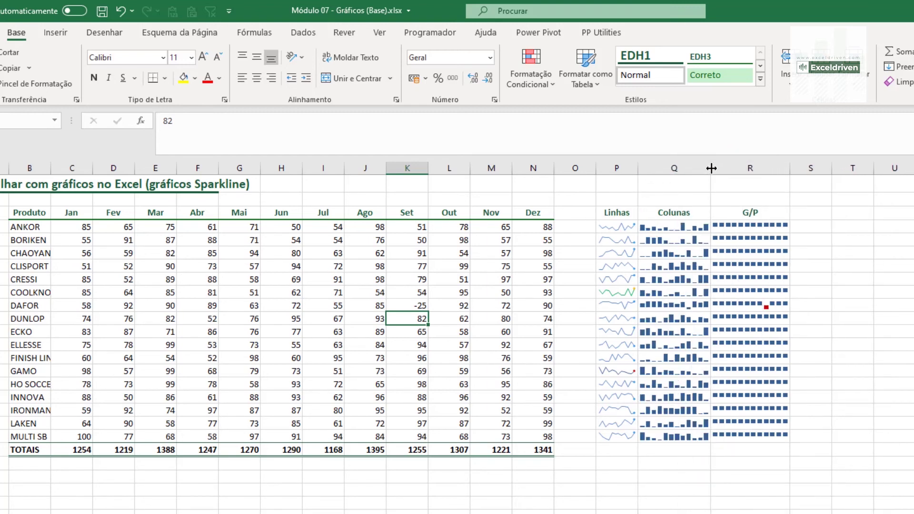
- Turn on negative point highlighting for the Q4:Q20 column sparklines
left_click(692, 306)
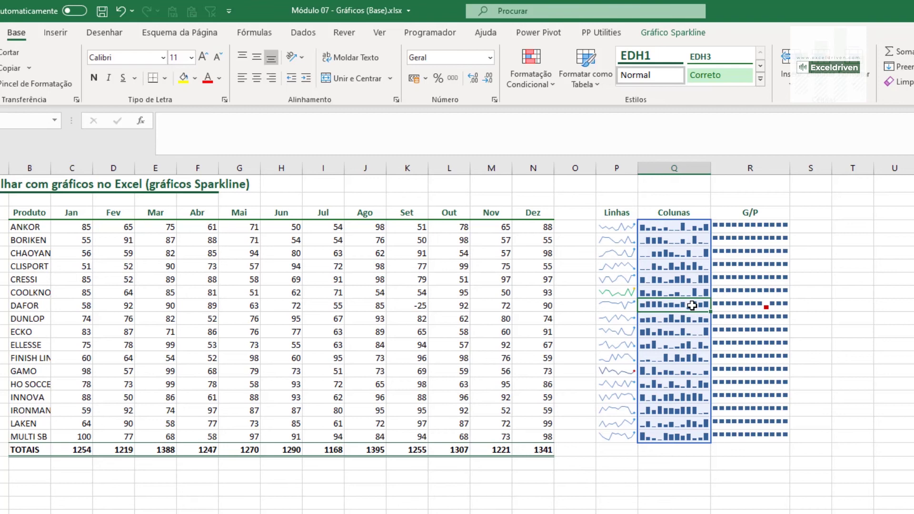
left_click(755, 308)
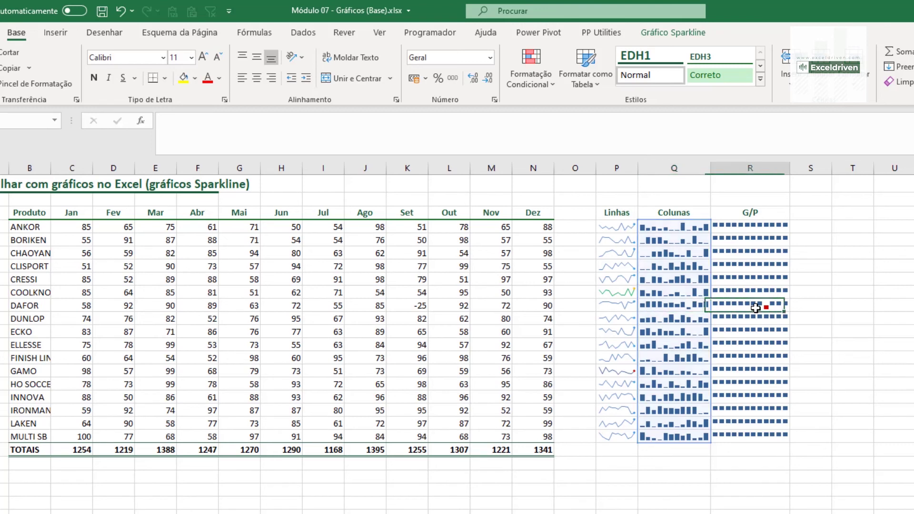
left_click(666, 306)
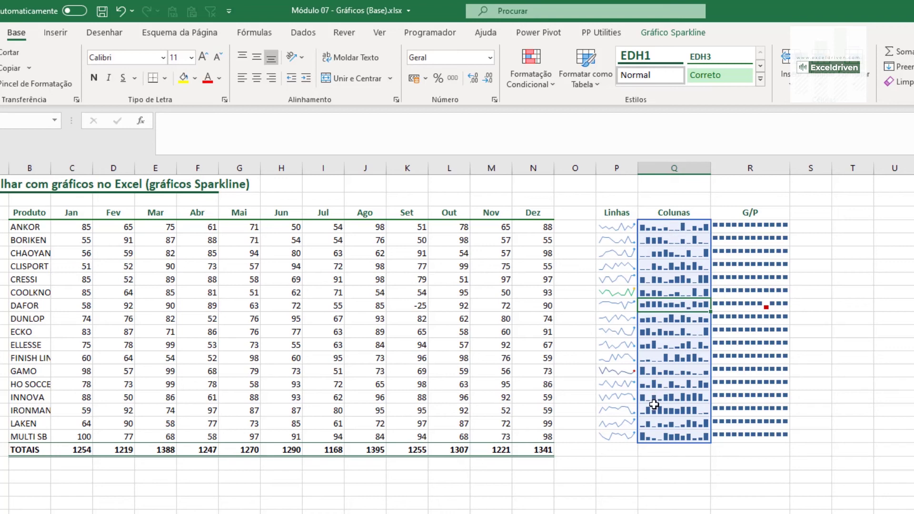
left_click(662, 33)
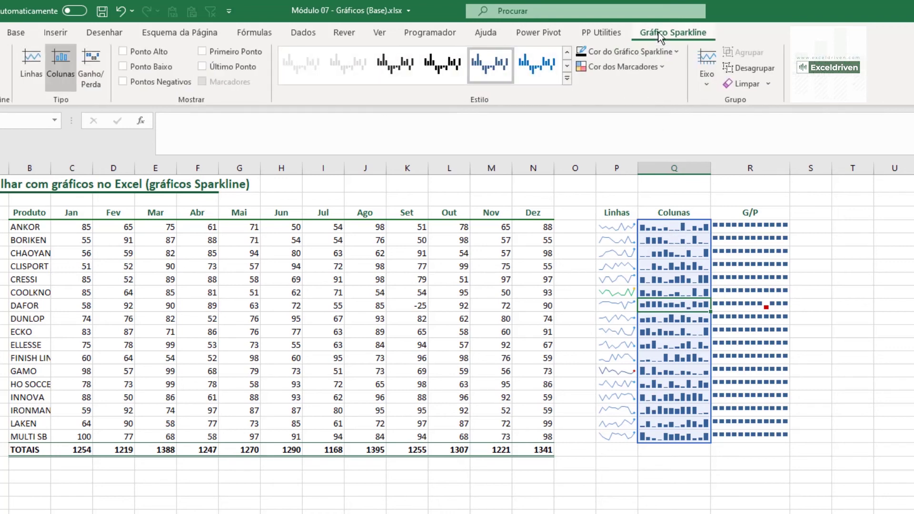
left_click(124, 83)
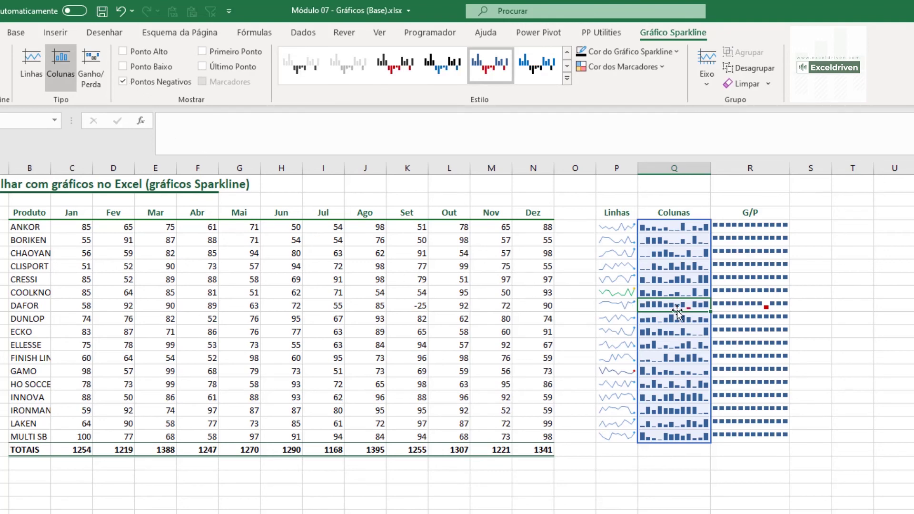
- Compare the win/loss and column sparkline groups, and review the options for clearing sparklines
left_click(770, 310)
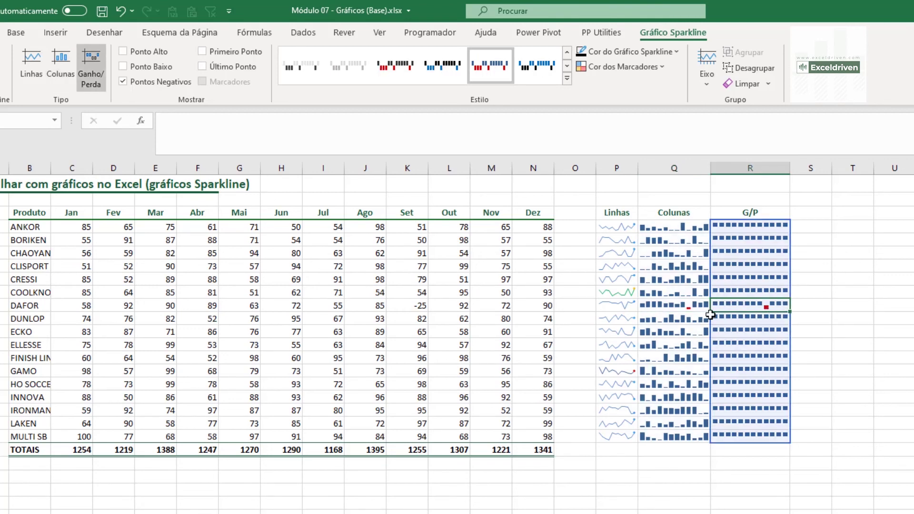
left_click(688, 230)
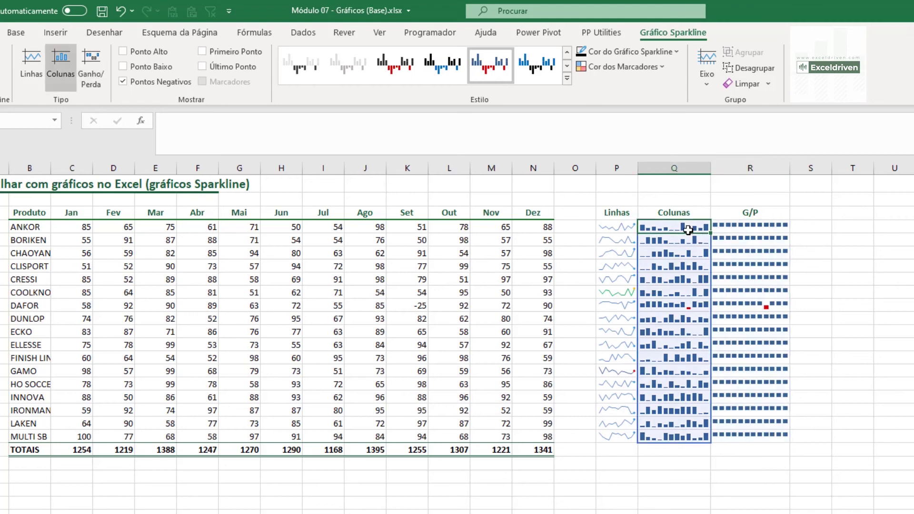
left_click(758, 231)
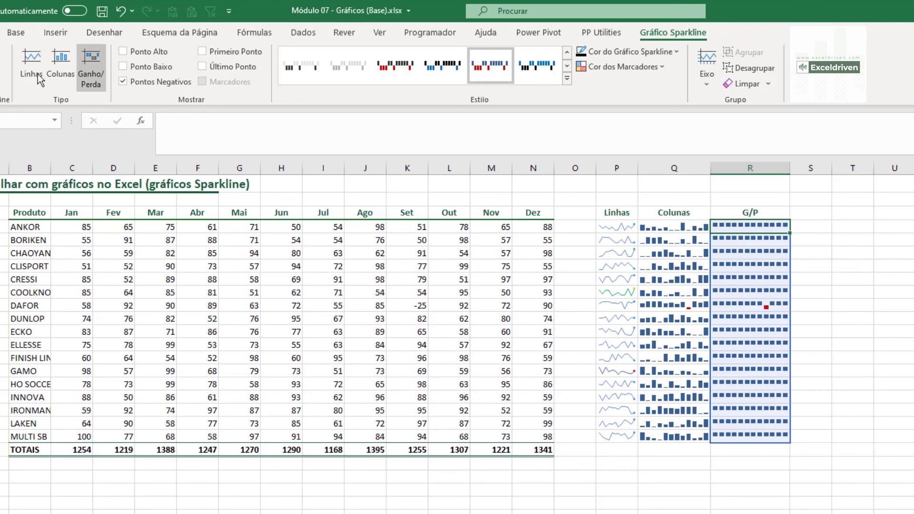
left_click(769, 85)
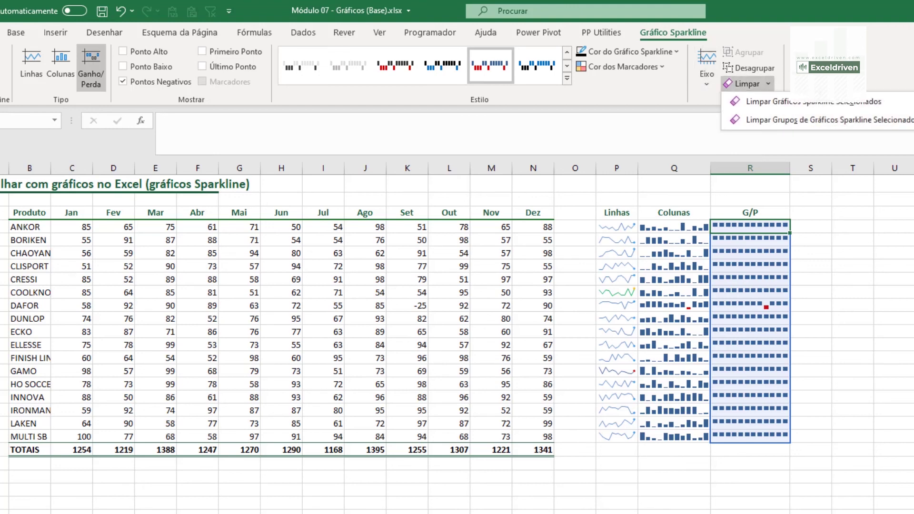
key("Escape")
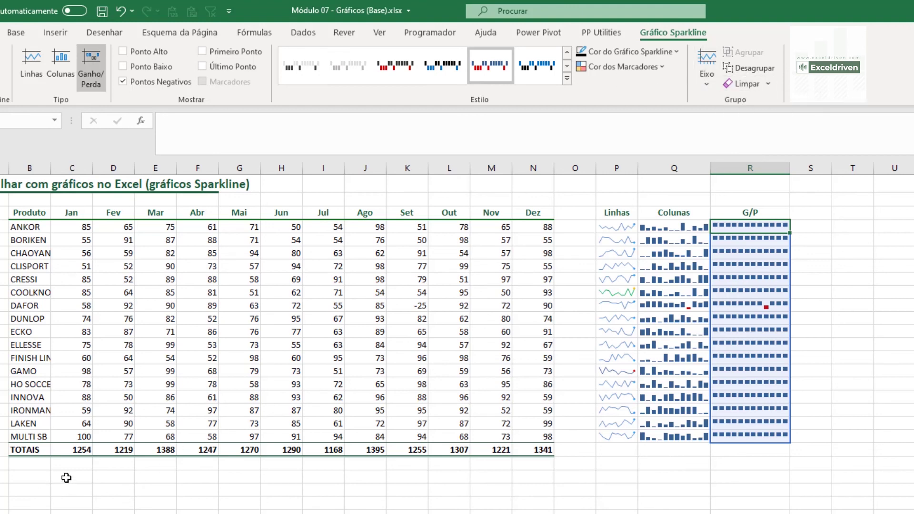
- Create line sparklines in C23:N23 below the totals row from the data range C4:N20
left_click_drag(66, 477, 526, 473)
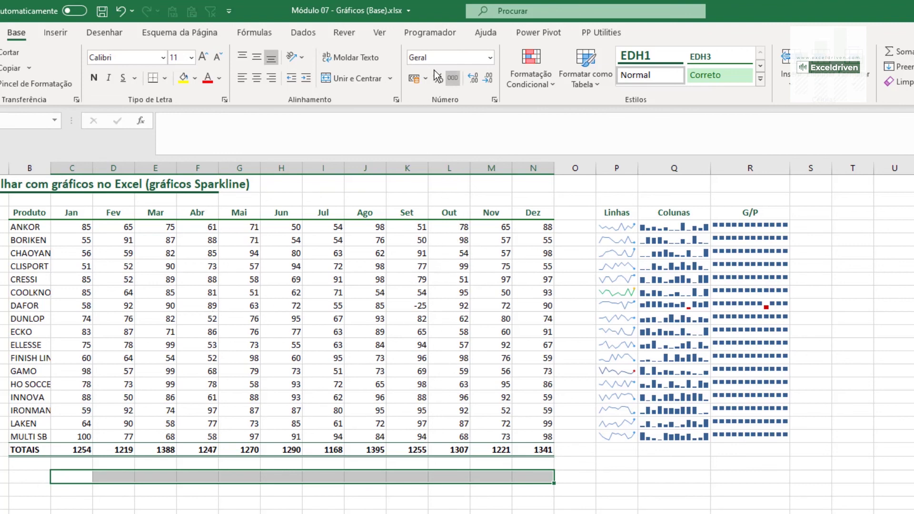
left_click(49, 33)
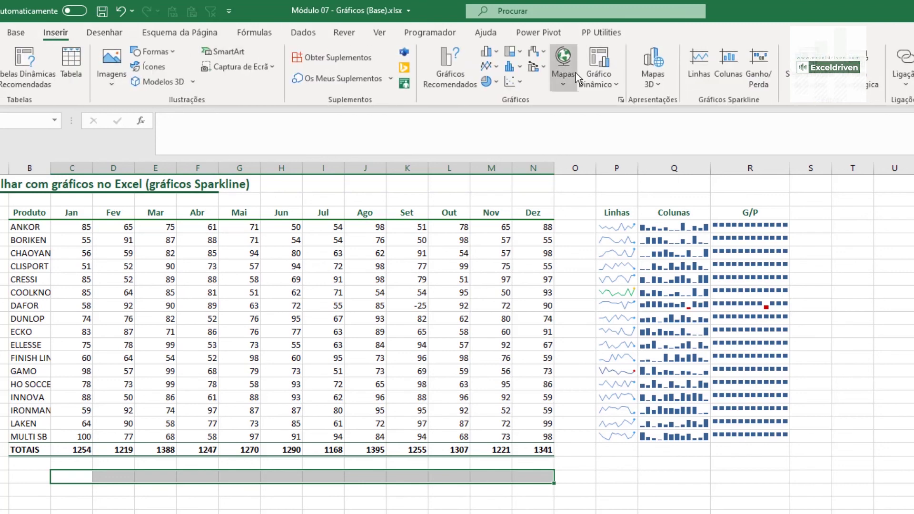
left_click(700, 67)
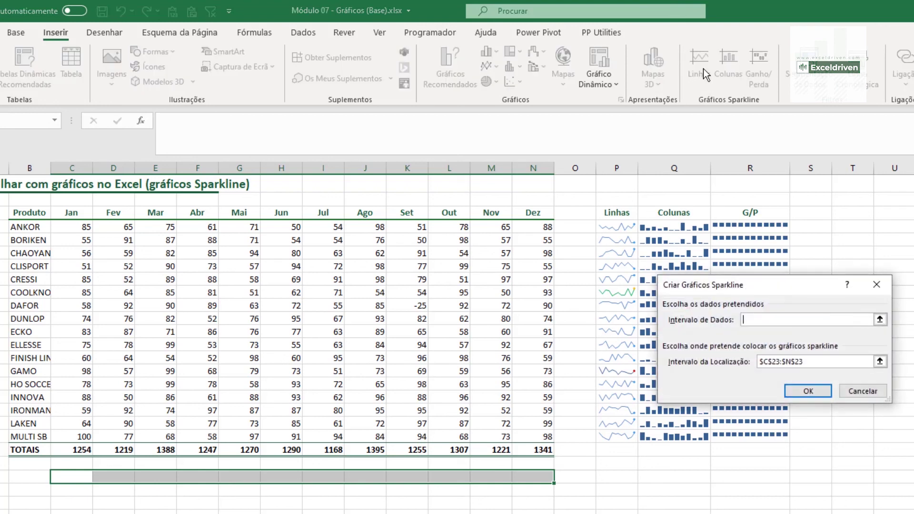
left_click(880, 320)
left_click_drag(89, 234, 535, 437)
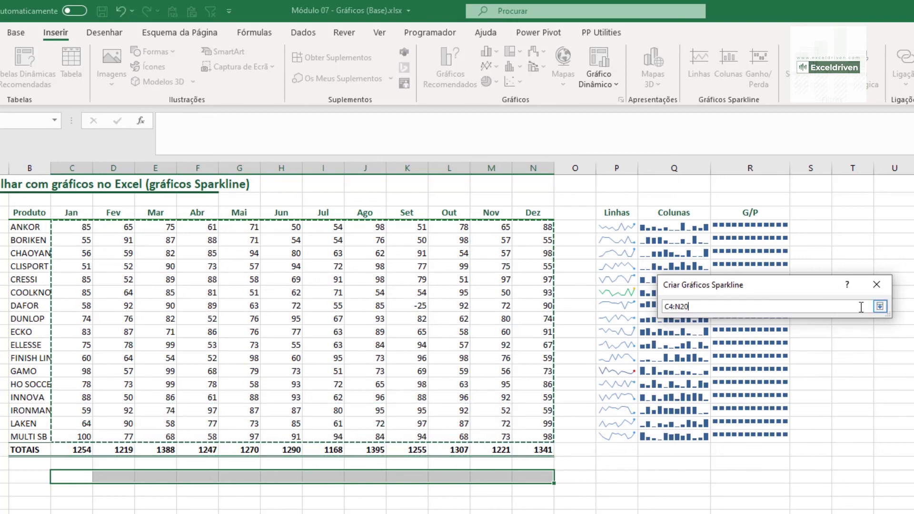
left_click(880, 307)
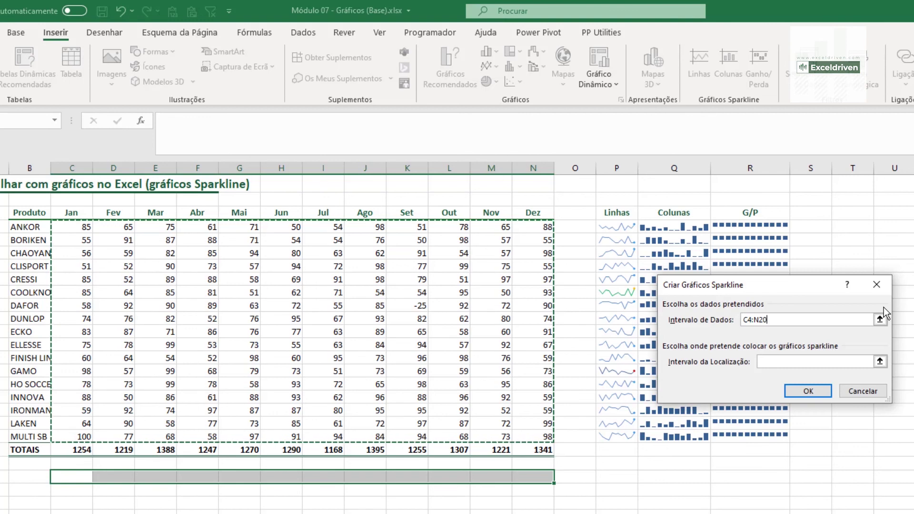
left_click(808, 391)
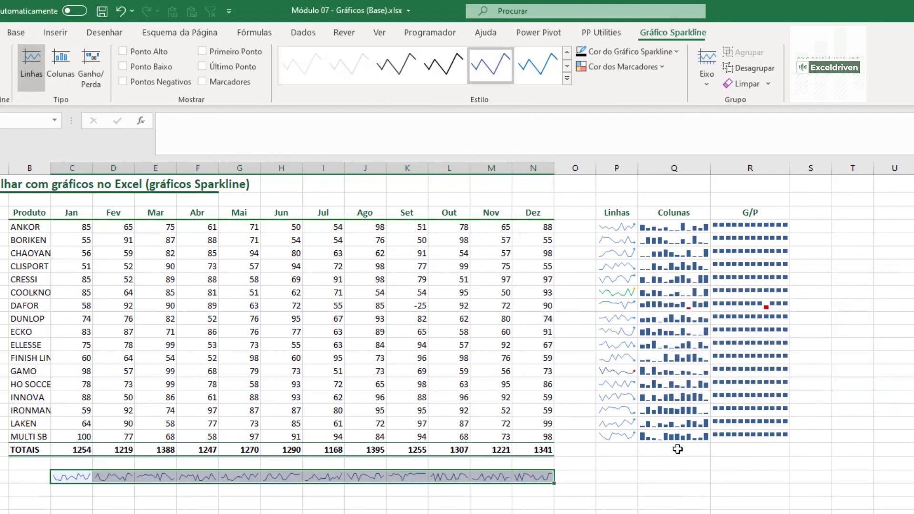
- Highlight the high and low points of the line sparklines in C23:N23
left_click(449, 497)
left_click_drag(72, 477, 526, 475)
left_click(123, 51)
left_click(470, 461)
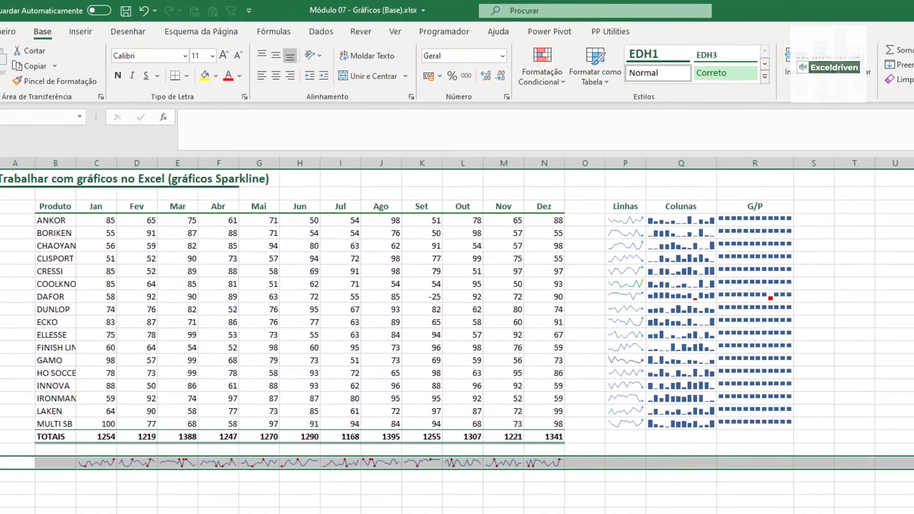
- Increase the height of row 23 to enlarge its line sparklines, and select C23:N23
left_click(8, 453)
mouse_move(9, 465)
left_mouse_down()
mouse_move(10, 497)
mouse_move(10, 468)
left_mouse_up()
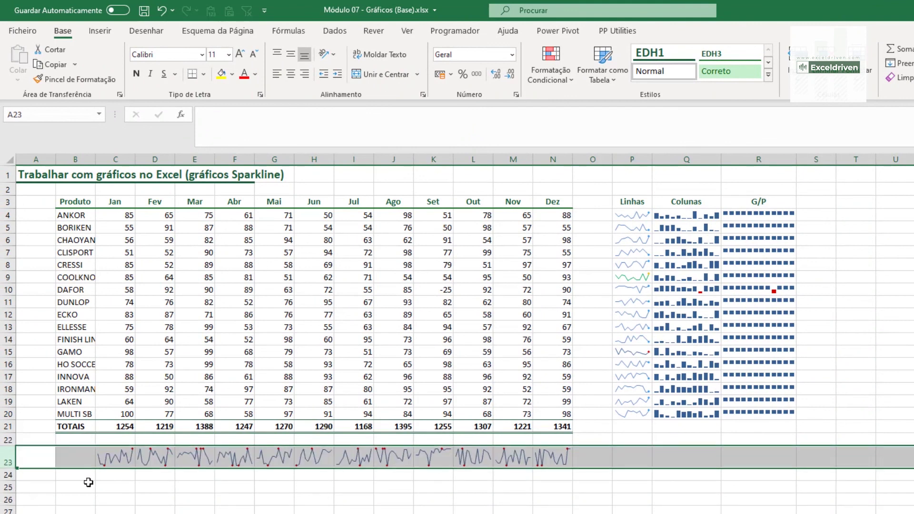
left_click_drag(128, 457, 553, 464)
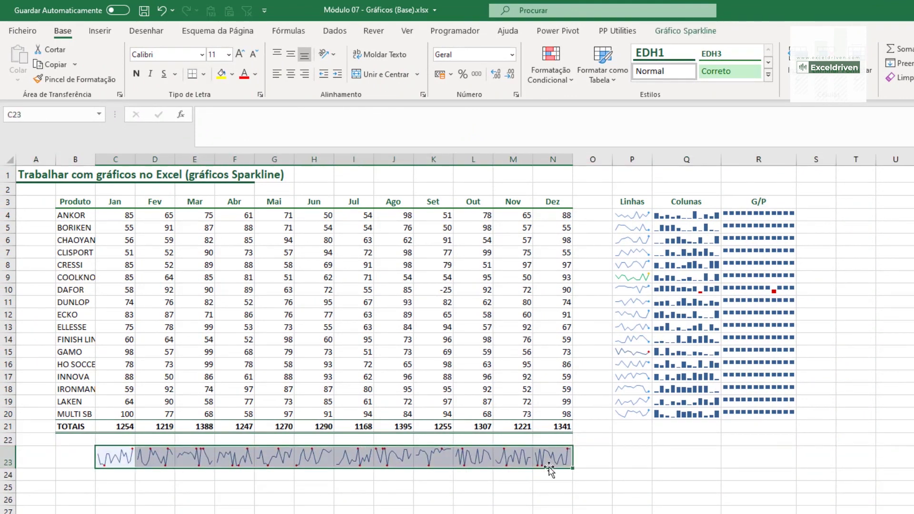